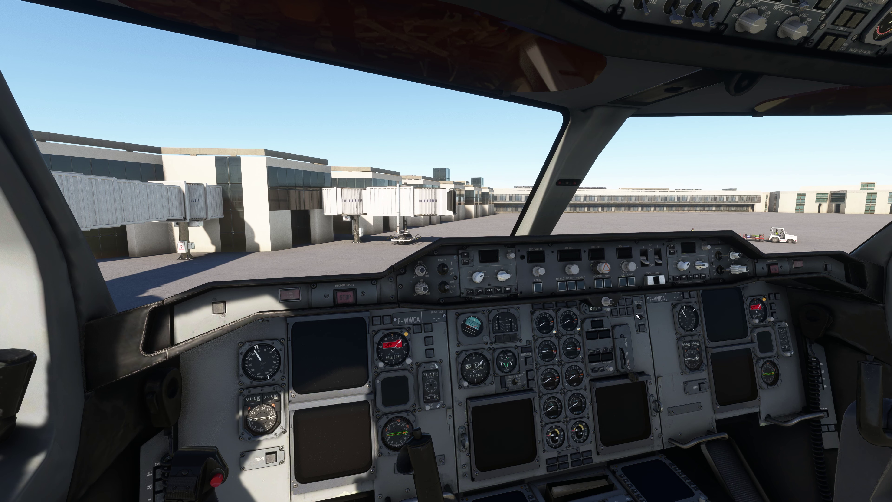
# Load the Cold & Dark aircraft state from the cockpit tablet's home page and confirm the choice
pyautogui.moveTo(730, 151); pyautogui.dragTo(612, 151)
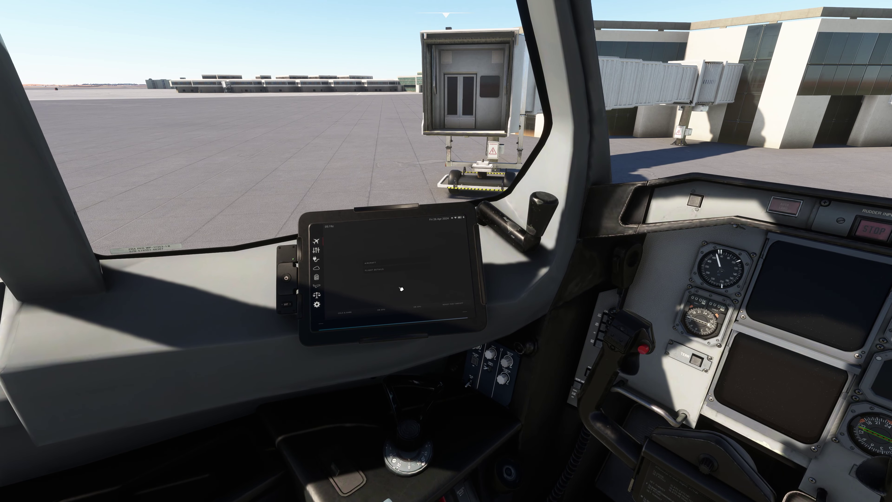
pyautogui.moveTo(400, 288); pyautogui.dragTo(372, 277)
pyautogui.scroll(6, 470, 325)
pyautogui.moveTo(469, 325); pyautogui.dragTo(404, 336)
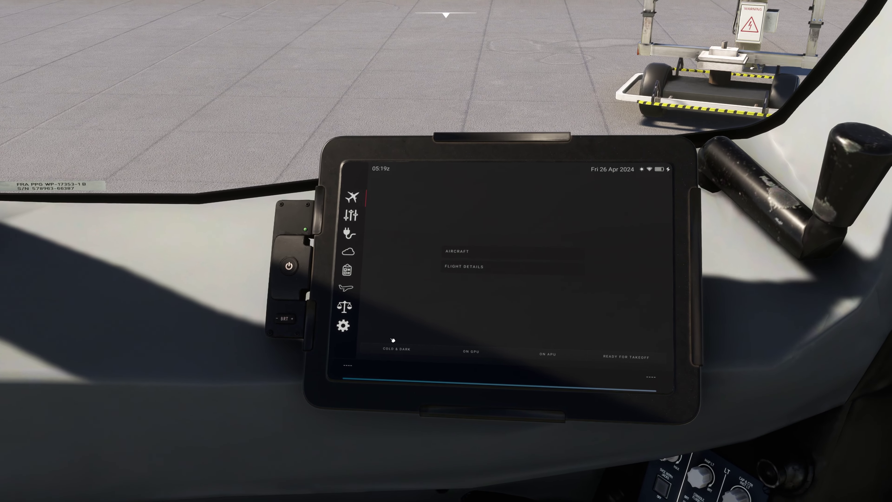
pyautogui.moveTo(493, 312); pyautogui.dragTo(590, 338)
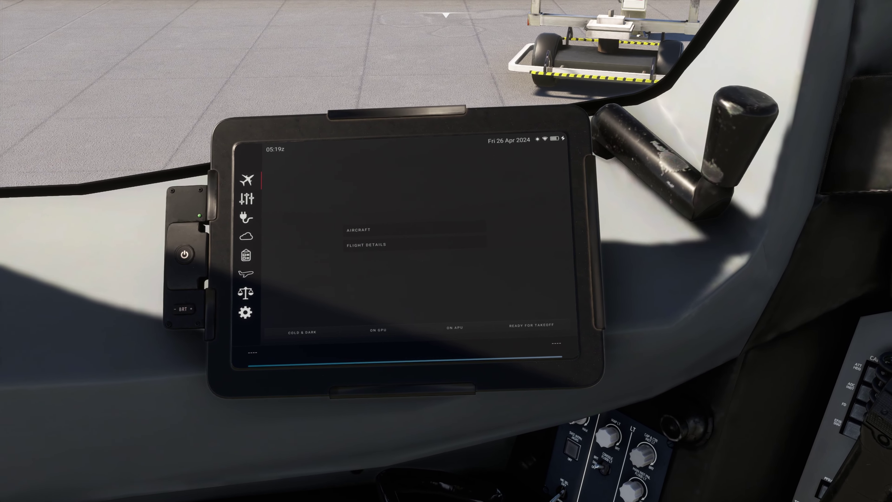
pyautogui.moveTo(476, 328); pyautogui.dragTo(438, 319)
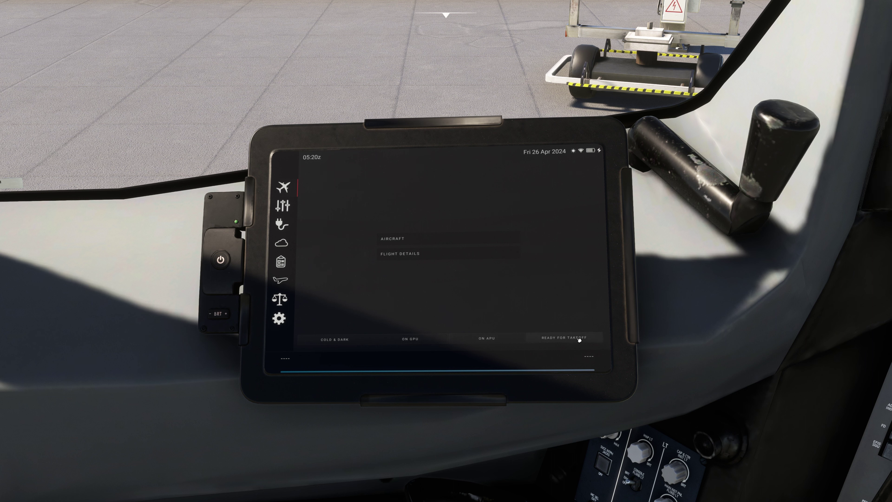
pyautogui.click(341, 339)
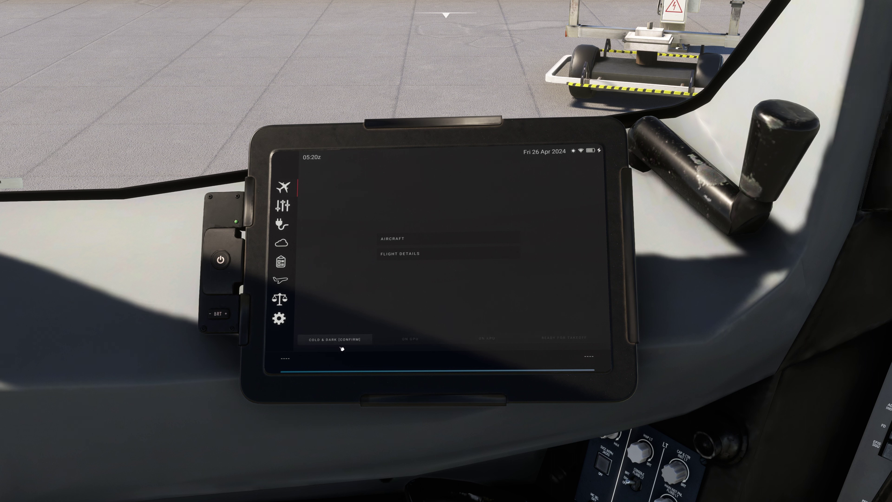
pyautogui.click(329, 342)
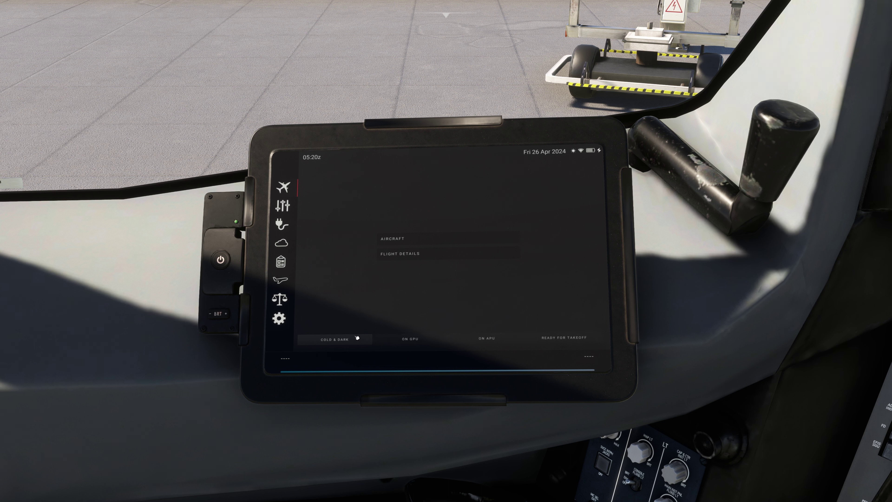
pyautogui.scroll(-8, 433, 292)
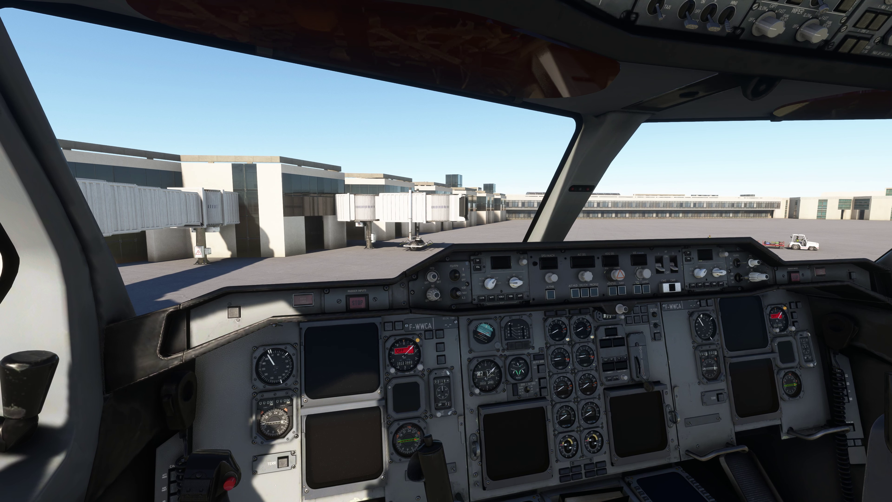
# Open the Settings page on the cockpit tablet
pyautogui.moveTo(506, 211); pyautogui.dragTo(398, 237)
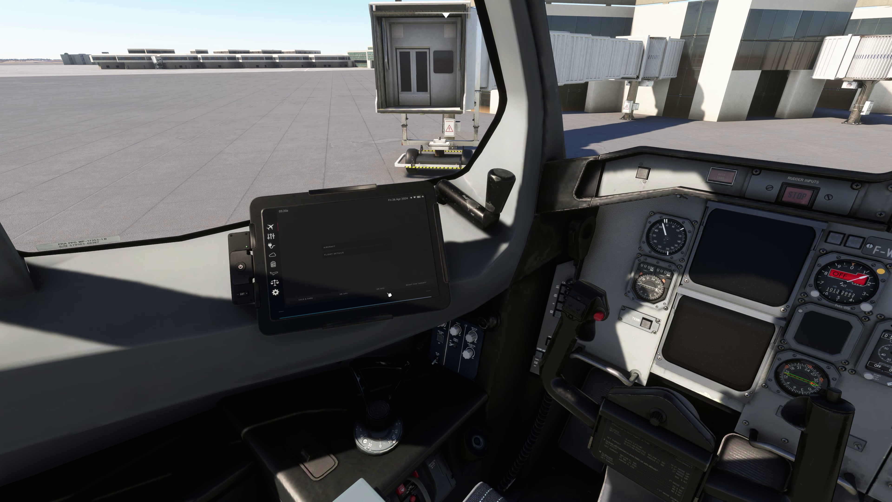
pyautogui.moveTo(411, 246); pyautogui.dragTo(416, 311)
pyautogui.scroll(5, 438, 299)
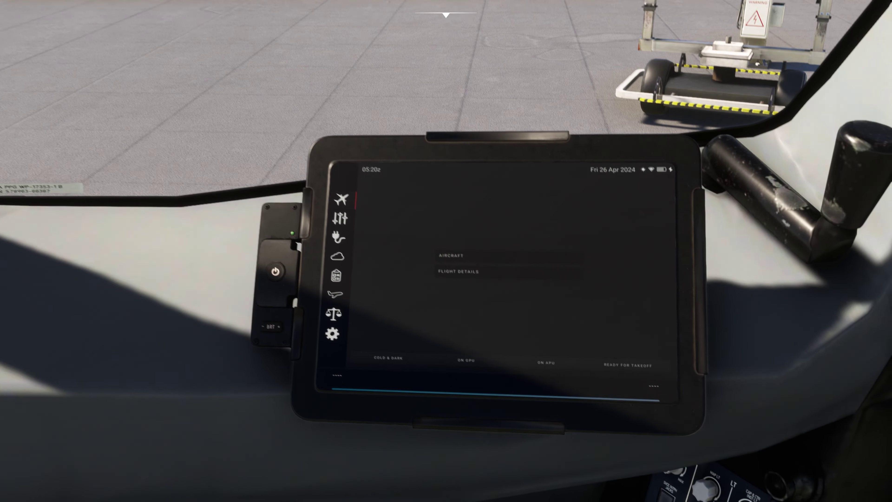
pyautogui.moveTo(305, 288); pyautogui.dragTo(322, 308)
pyautogui.click(279, 308)
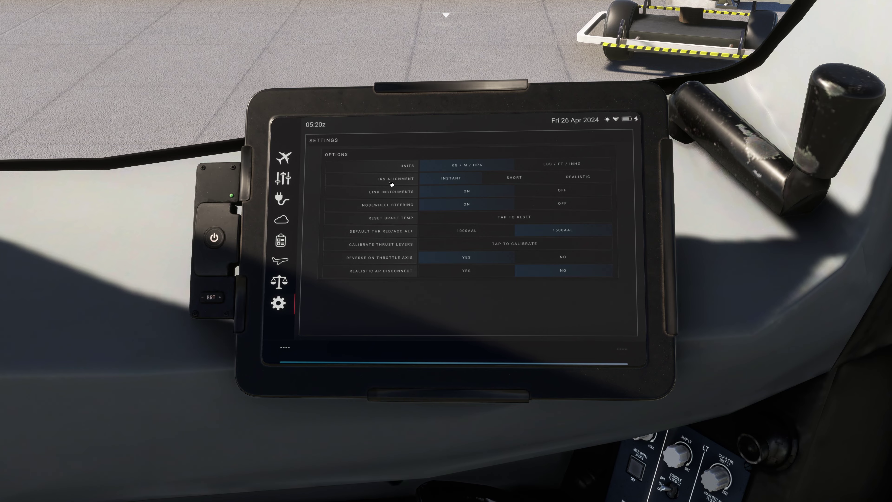
# Examine the overhead panel, including its rear section with the keypad and rotary selectors
pyautogui.scroll(-2, 295, 351)
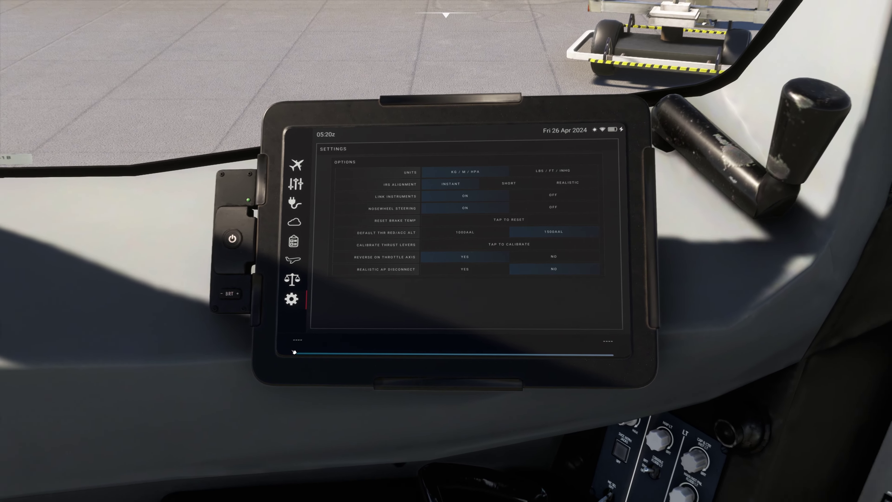
pyautogui.scroll(-5, 295, 351)
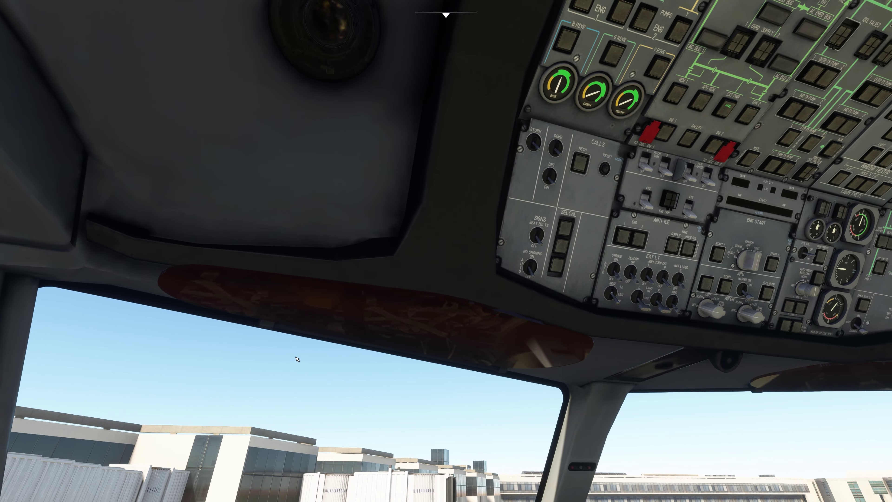
pyautogui.moveTo(277, 362); pyautogui.dragTo(225, 385)
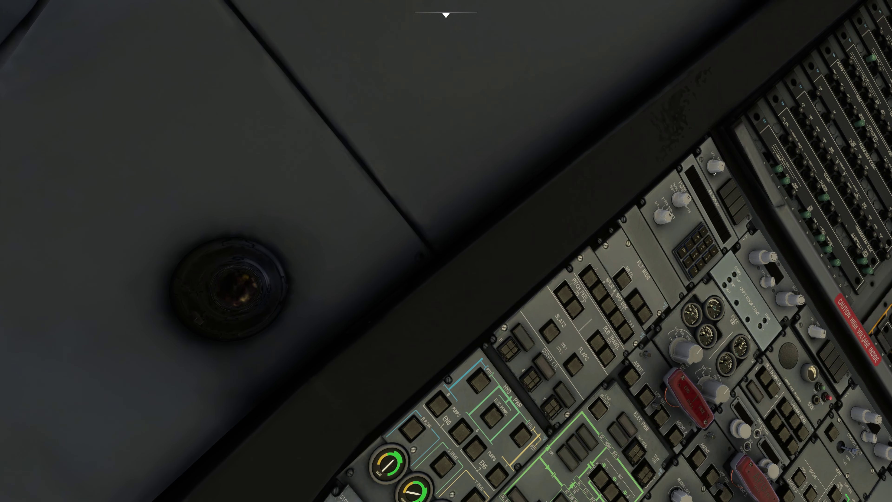
pyautogui.moveTo(811, 344); pyautogui.dragTo(817, 364)
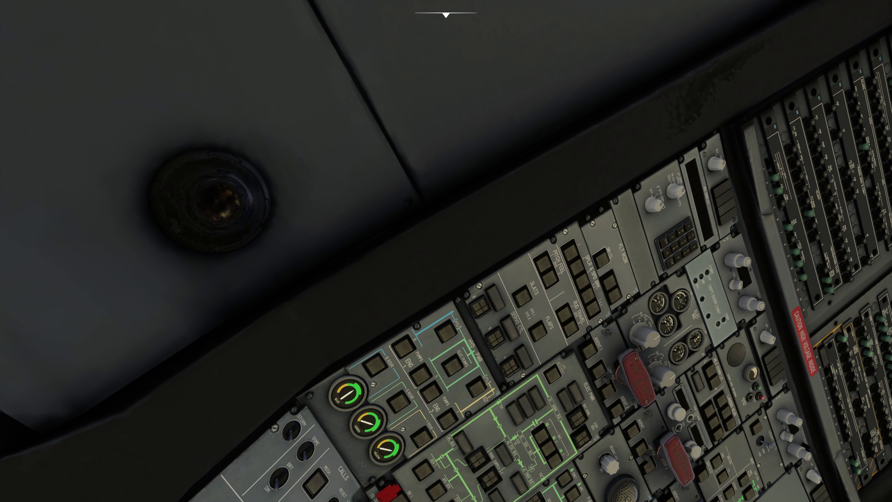
pyautogui.moveTo(688, 176); pyautogui.dragTo(690, 187)
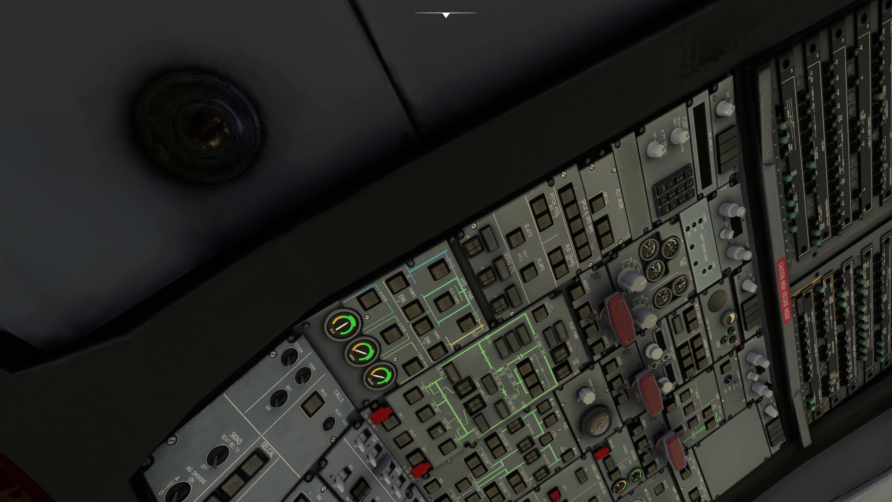
pyautogui.moveTo(456, 131); pyautogui.dragTo(309, 471)
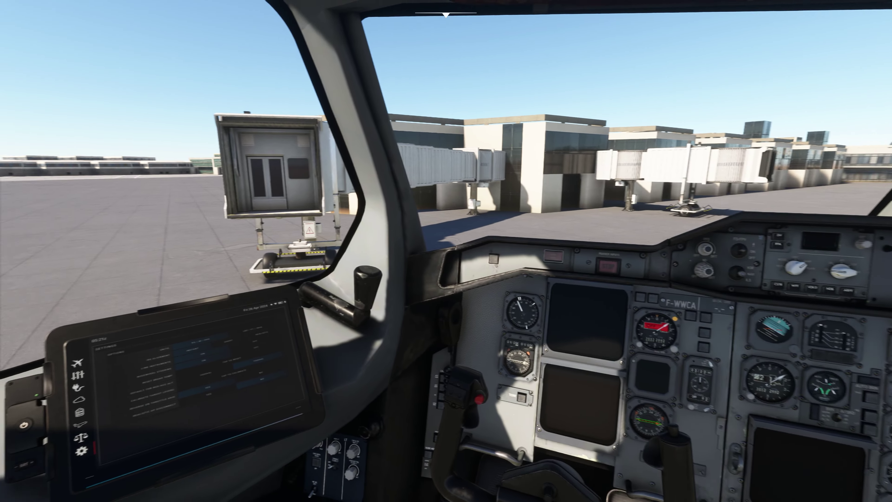
# Review the tablet's options for units, IRS alignment, linked instruments, nosewheel steering and brake temperature reset
pyautogui.hotkey('alt', '3')
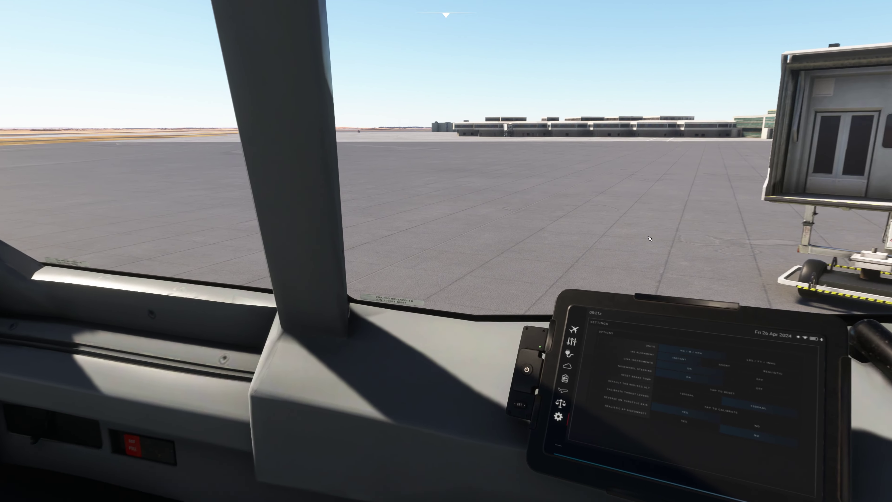
pyautogui.hotkey('alt', '4')
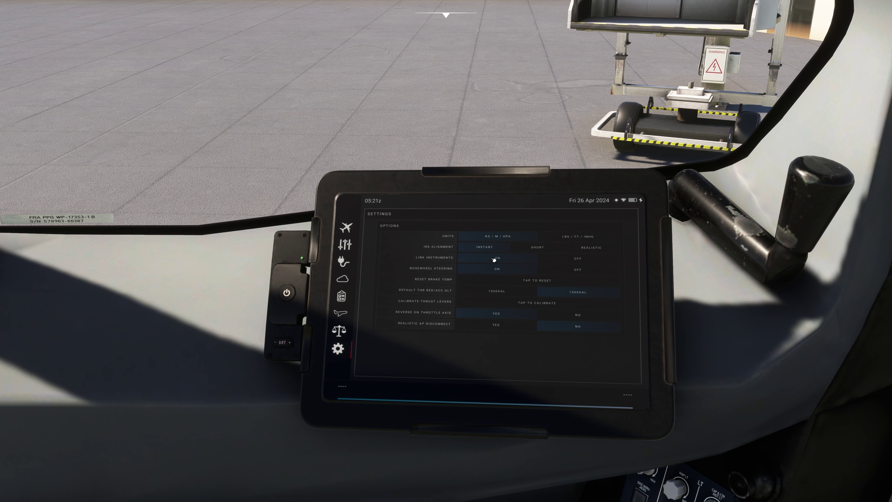
pyautogui.scroll(-5, 279, 309)
pyautogui.rightClick(283, 309)
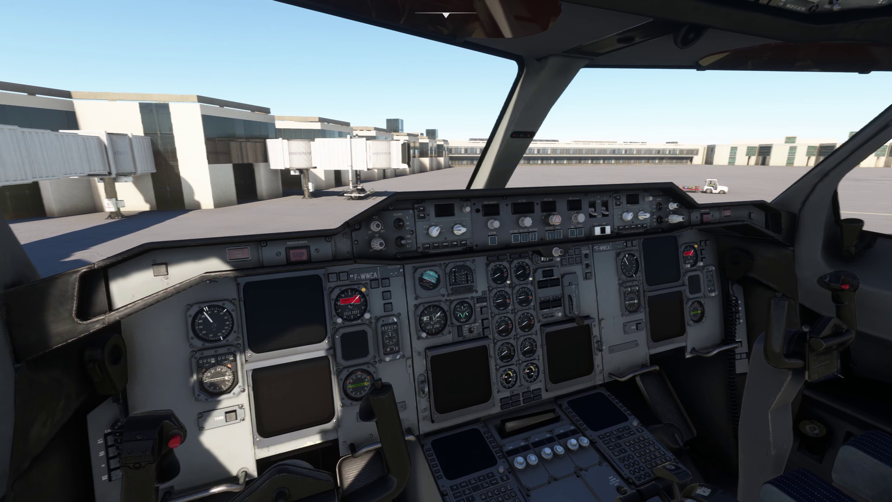
pyautogui.hotkey('alt', '1')
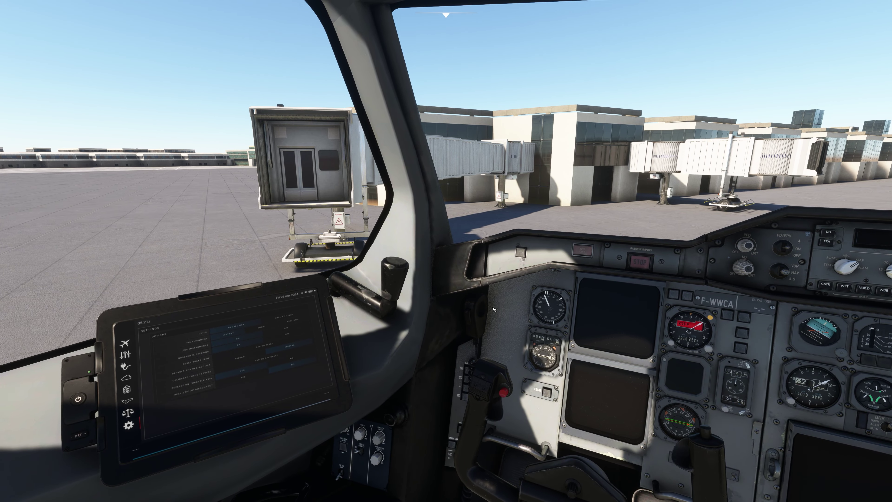
pyautogui.scroll(5, 493, 309)
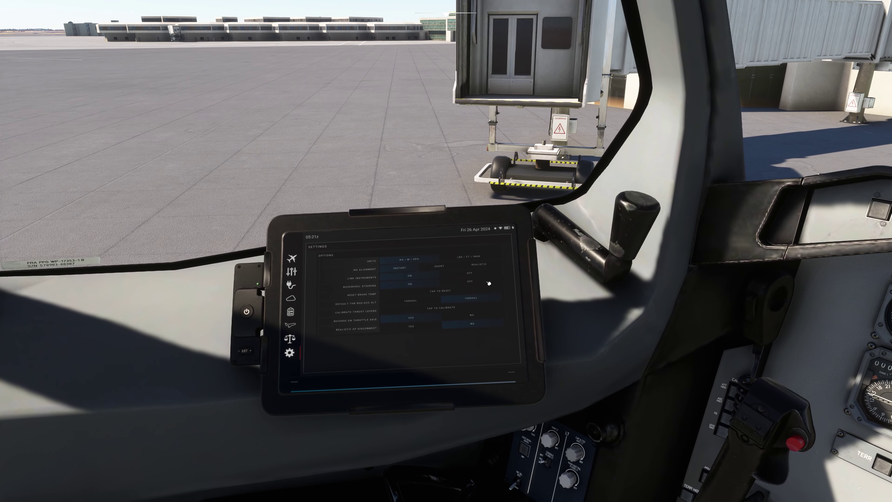
pyautogui.scroll(5, 489, 283)
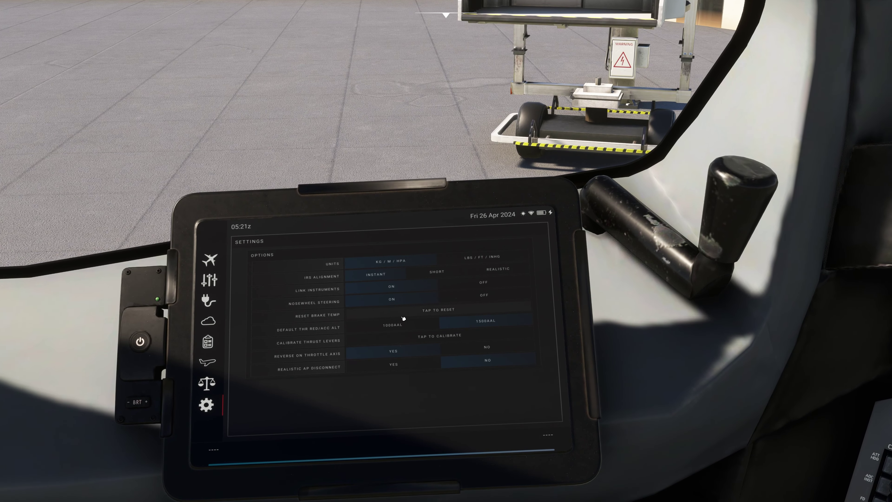
pyautogui.rightClick(405, 316)
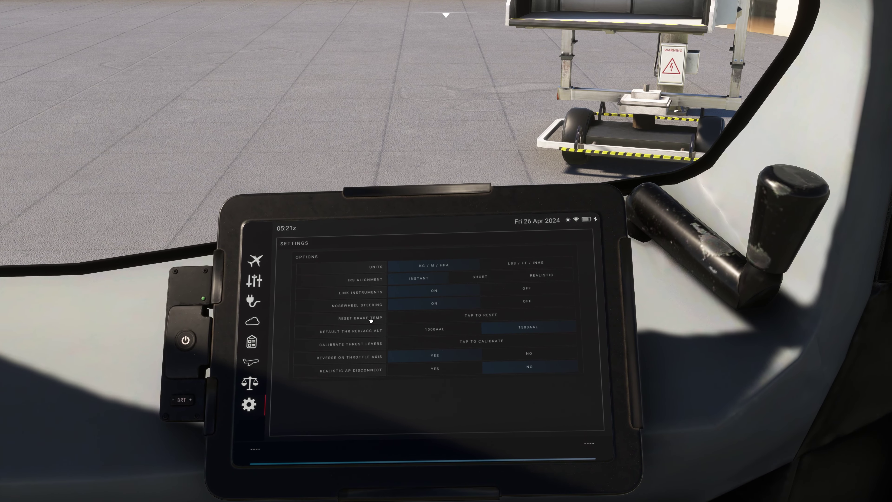
pyautogui.rightClick(370, 319)
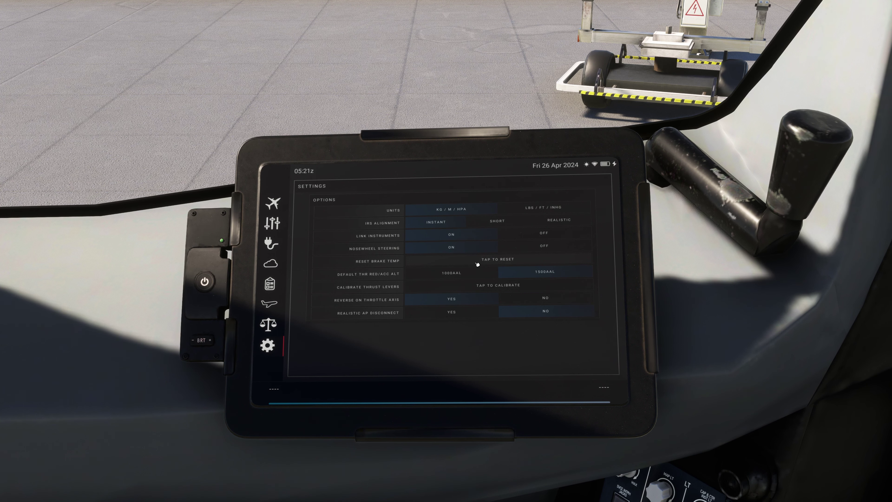
pyautogui.scroll(-3, 473, 268)
pyautogui.scroll(5, 473, 268)
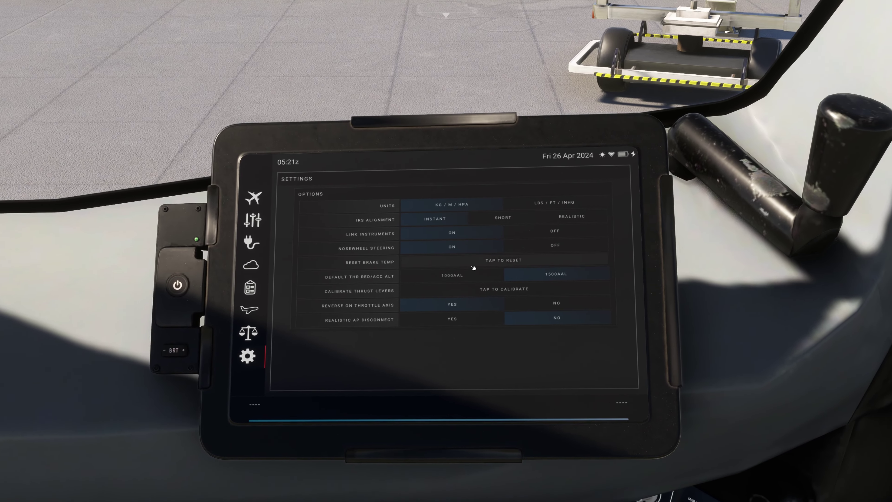
# Inspect the main instrument panel and the tablet's Reverse on Throttle Axis and Realistic AP Disconnect options
pyautogui.scroll(-4, 473, 268)
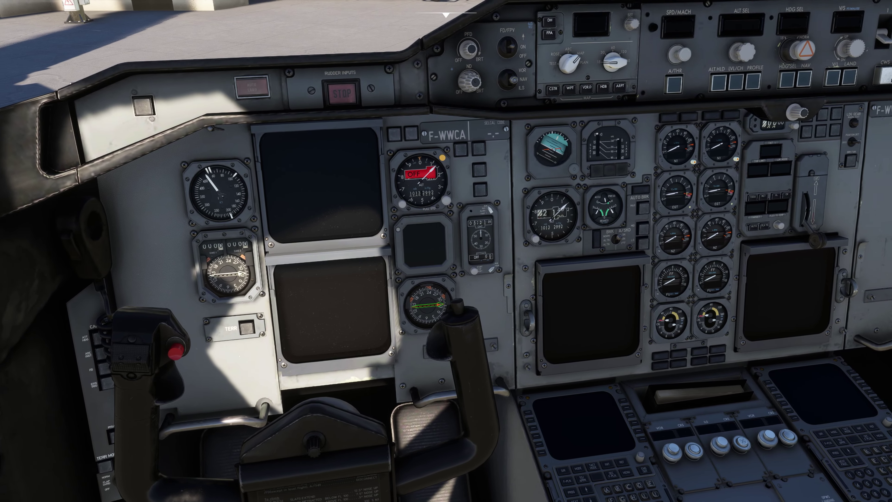
pyautogui.moveTo(544, 258); pyautogui.dragTo(593, 242)
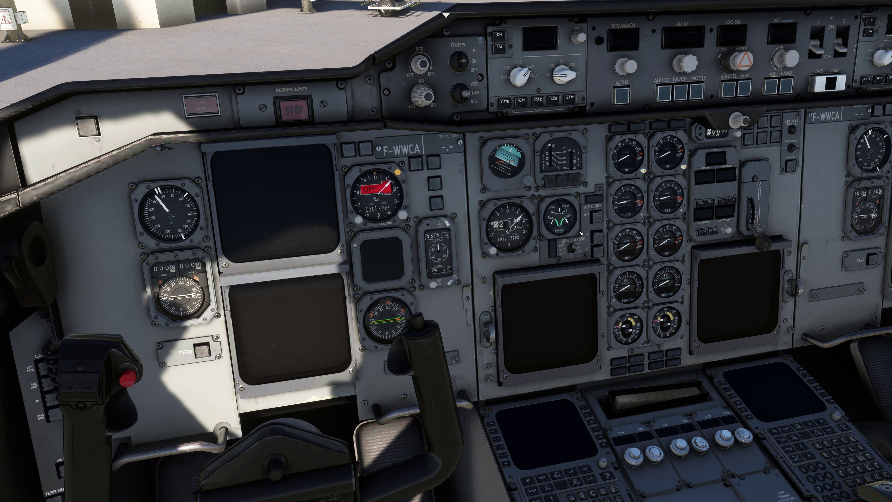
pyautogui.scroll(-5, 560, 340)
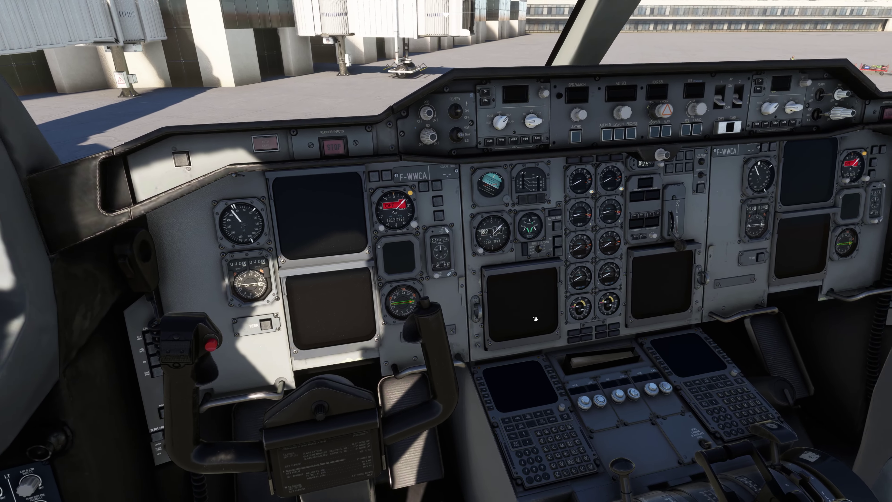
pyautogui.moveTo(535, 319); pyautogui.dragTo(533, 318)
pyautogui.moveTo(540, 327); pyautogui.dragTo(508, 319)
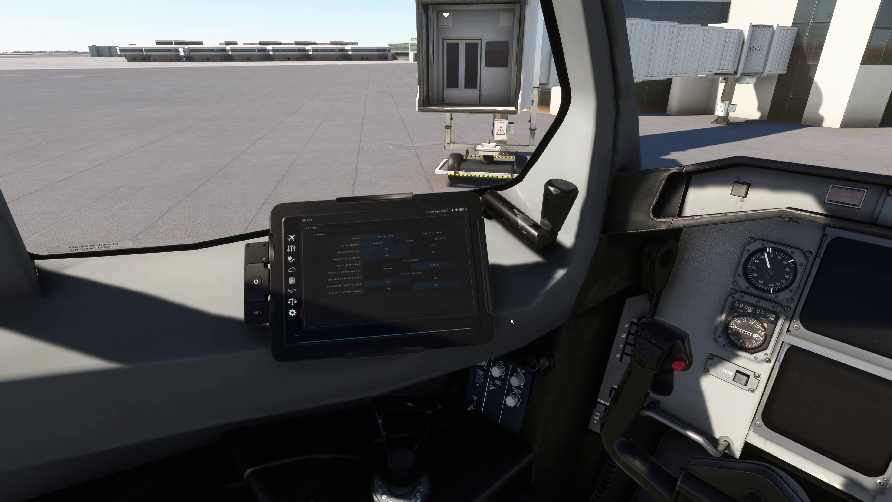
pyautogui.scroll(5, 533, 311)
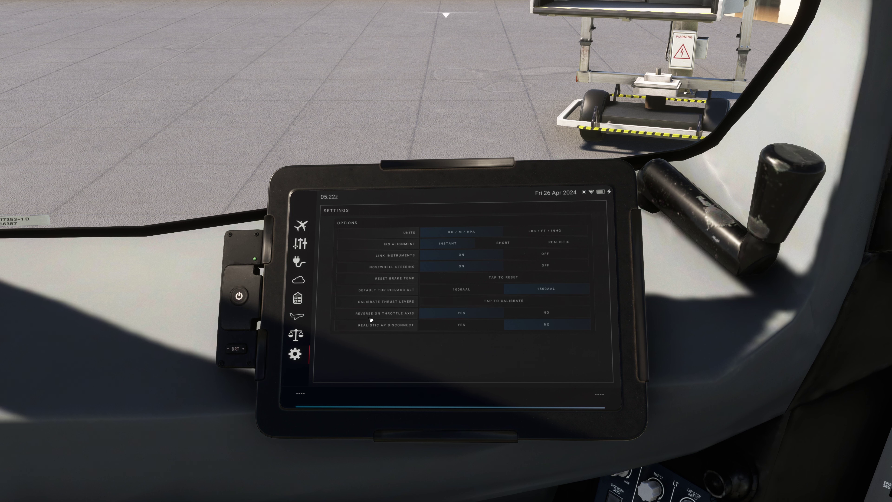
pyautogui.scroll(-2, 405, 322)
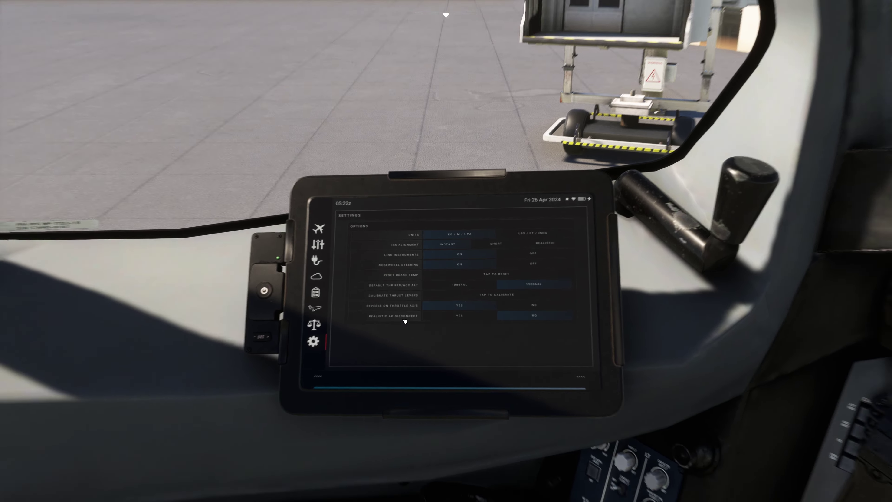
pyautogui.scroll(-4, 405, 321)
# Move the thrust levers on the centre pedestal and return them to their starting position
pyautogui.moveTo(390, 333); pyautogui.dragTo(548, 346)
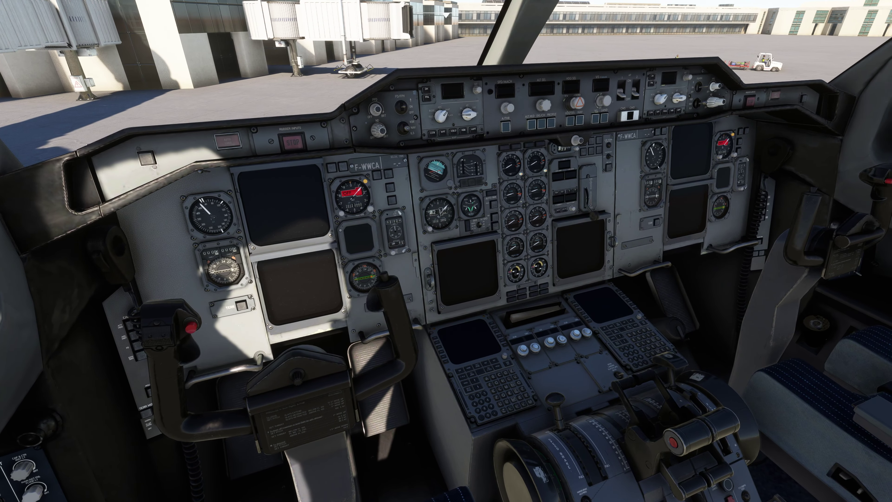
pyautogui.moveTo(421, 339); pyautogui.dragTo(457, 337)
pyautogui.scroll(4, 453, 337)
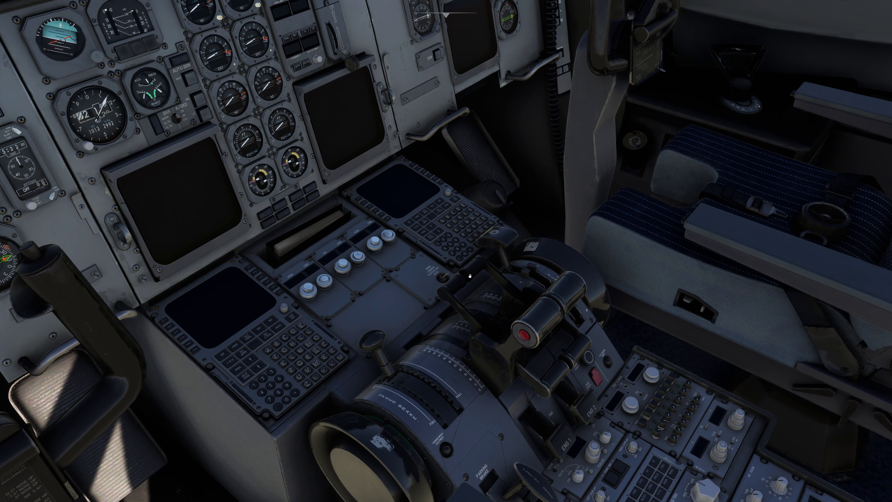
pyautogui.moveTo(470, 276)
pyautogui.mouseDown()
pyautogui.moveTo(457, 261)
pyautogui.moveTo(467, 273)
pyautogui.mouseUp()
pyautogui.scroll(5, 523, 288)
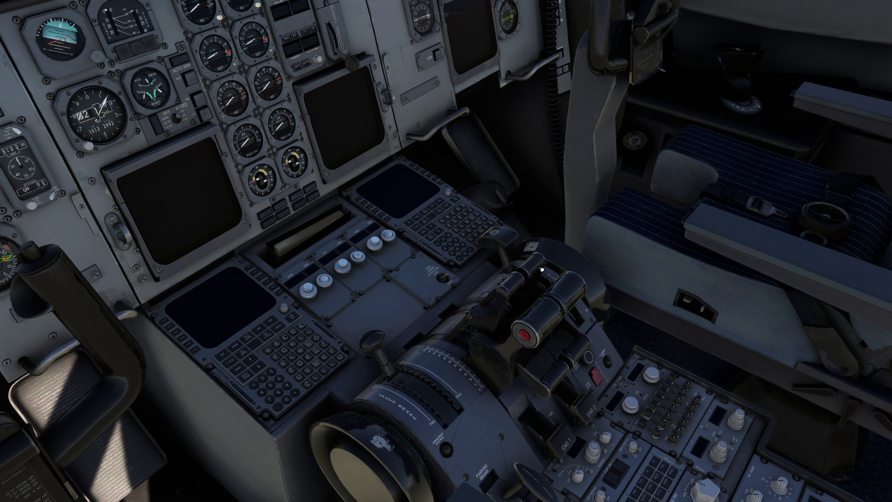
pyautogui.scroll(-5, 527, 283)
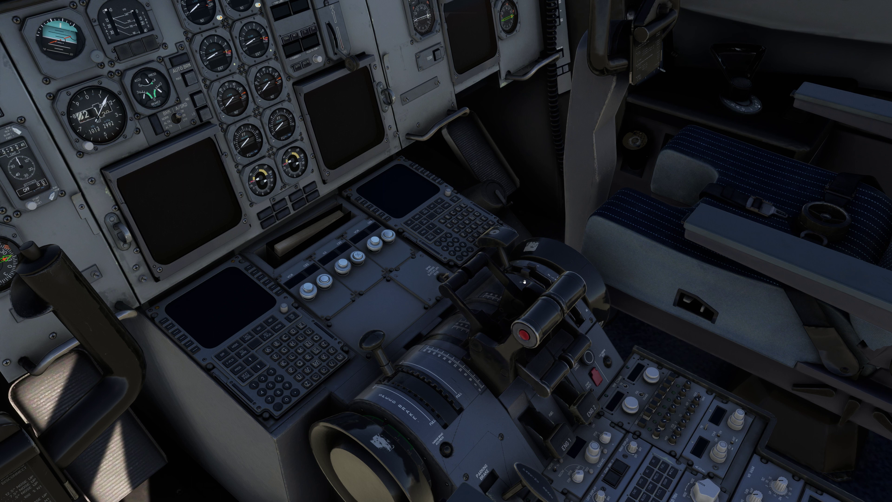
# Move the levers on the thrust quadrant forward out of reverse and bring them back into the reverse range
pyautogui.scroll(4, 491, 285)
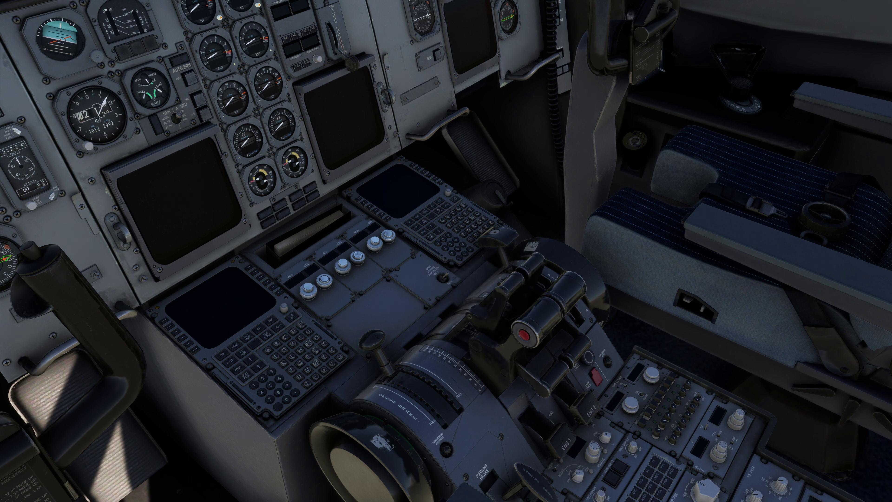
pyautogui.scroll(4, 502, 287)
pyautogui.scroll(-1, 537, 316)
pyautogui.scroll(-2, 460, 284)
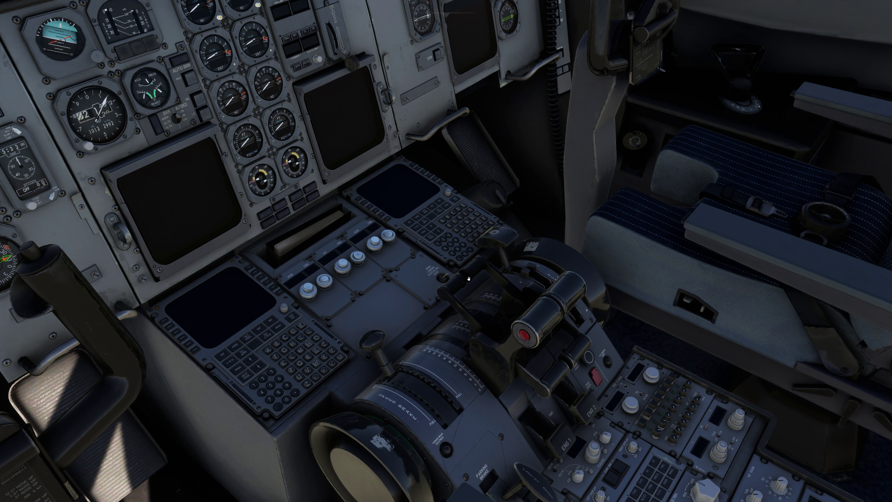
# Inspect the unpowered main instrument panel and the tablet's options page, including the thrust lever calibration and throttle axis settings
pyautogui.moveTo(469, 276)
pyautogui.mouseDown()
pyautogui.moveTo(446, 349)
pyautogui.moveTo(446, 298)
pyautogui.moveTo(465, 224)
pyautogui.mouseUp()
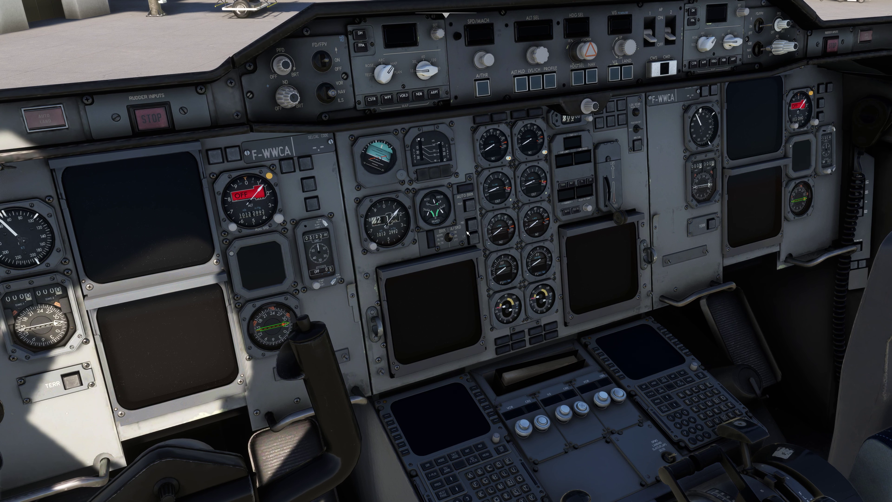
pyautogui.scroll(-5, 464, 302)
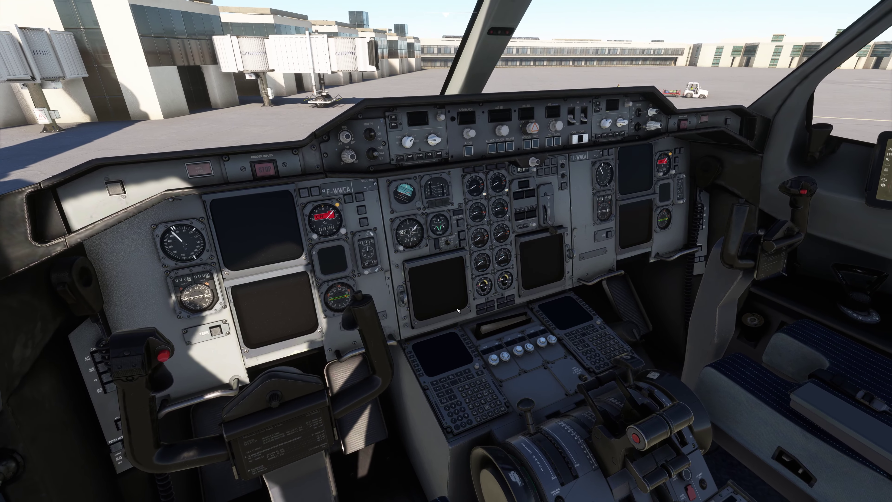
pyautogui.moveTo(441, 320); pyautogui.dragTo(434, 312)
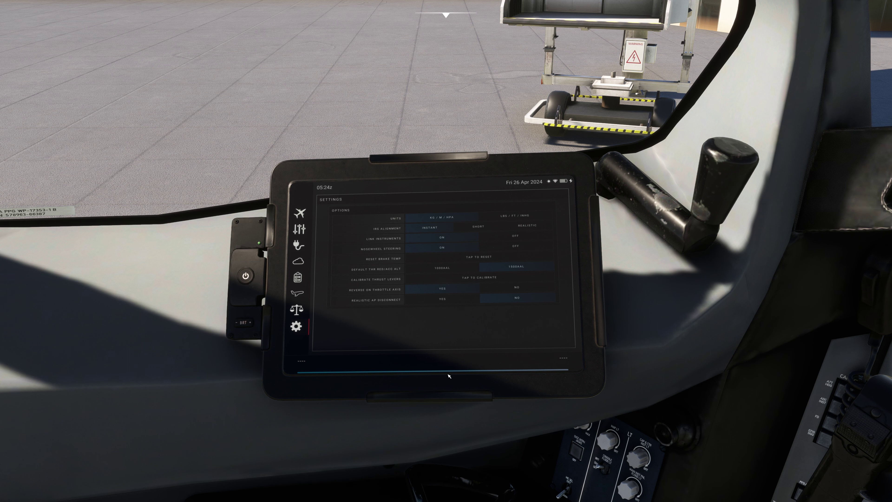
pyautogui.scroll(-3, 409, 334)
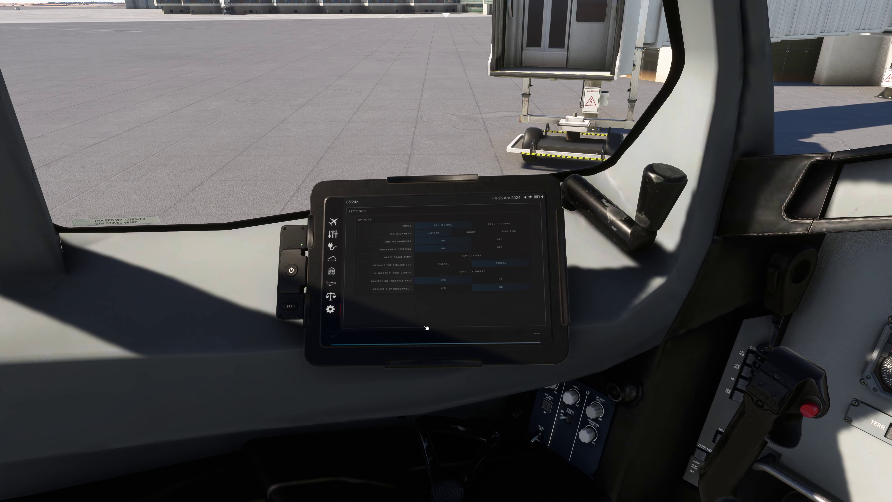
pyautogui.scroll(3, 411, 329)
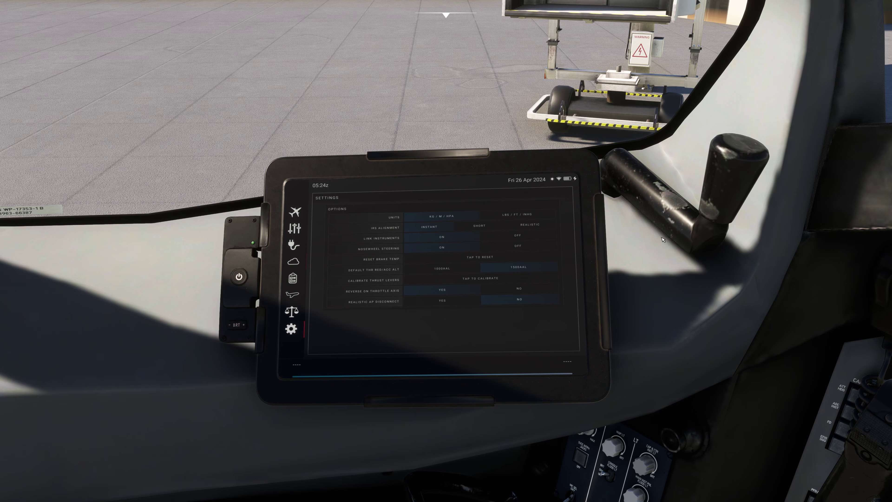
pyautogui.scroll(-1, 451, 356)
pyautogui.scroll(-5, 451, 357)
# Examine the glareshield and main instruments together with the unpowered overhead panel's hydraulic, electrical, lighting and engine start sections
pyautogui.moveTo(450, 357); pyautogui.dragTo(321, 367)
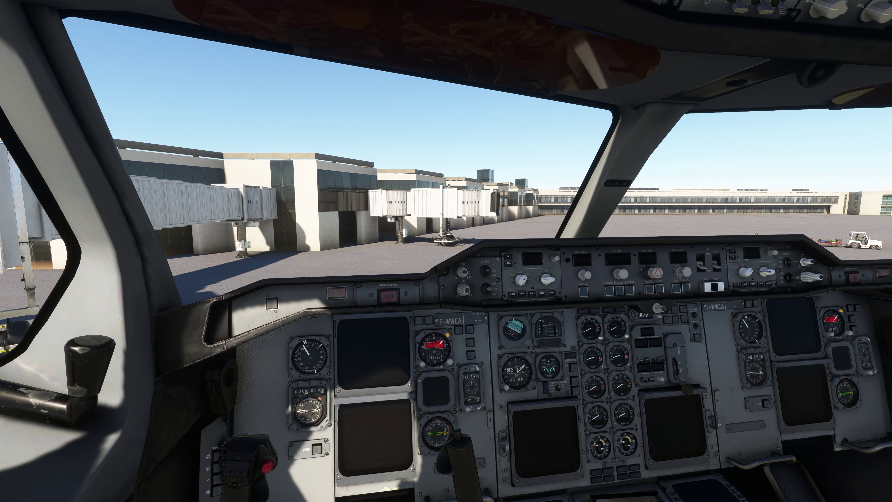
pyautogui.moveTo(414, 256); pyautogui.dragTo(463, 190)
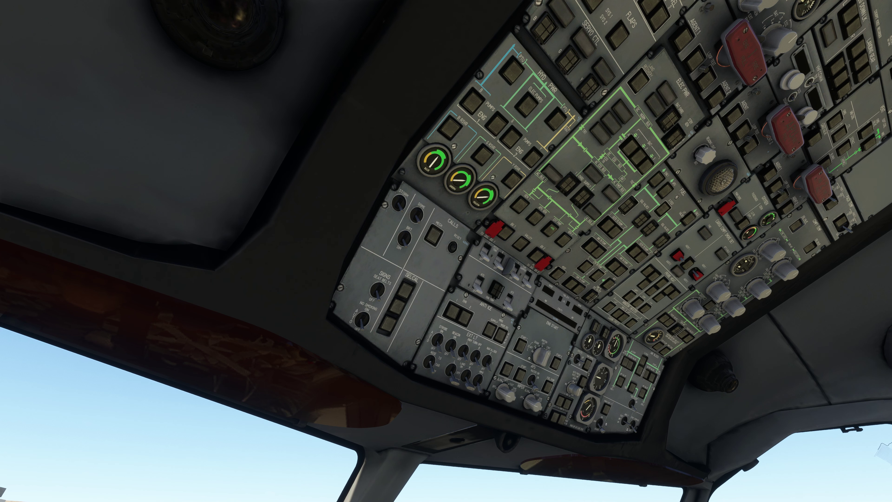
pyautogui.moveTo(568, 330); pyautogui.dragTo(572, 344)
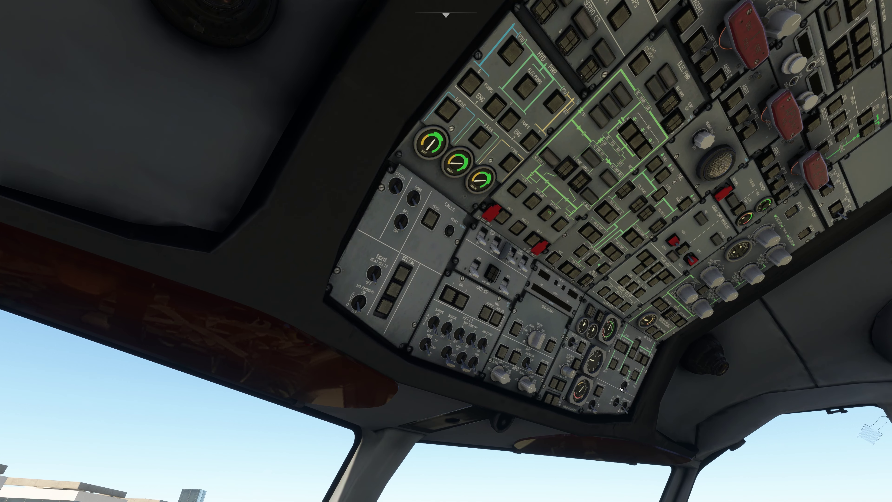
pyautogui.moveTo(612, 385); pyautogui.dragTo(615, 365)
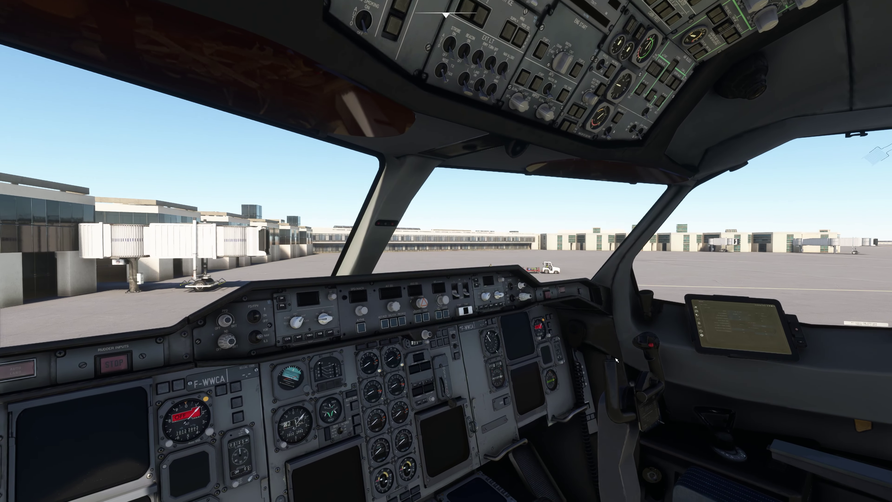
pyautogui.moveTo(586, 251); pyautogui.dragTo(586, 171)
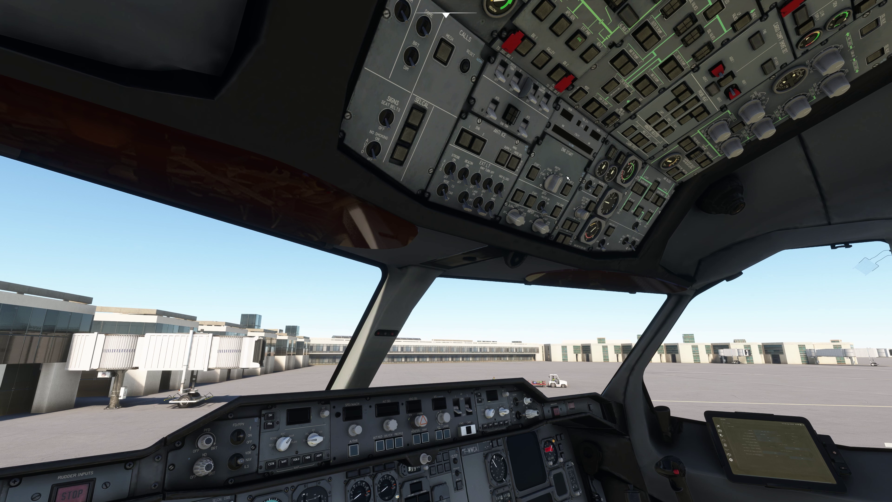
pyautogui.moveTo(568, 179); pyautogui.dragTo(534, 246)
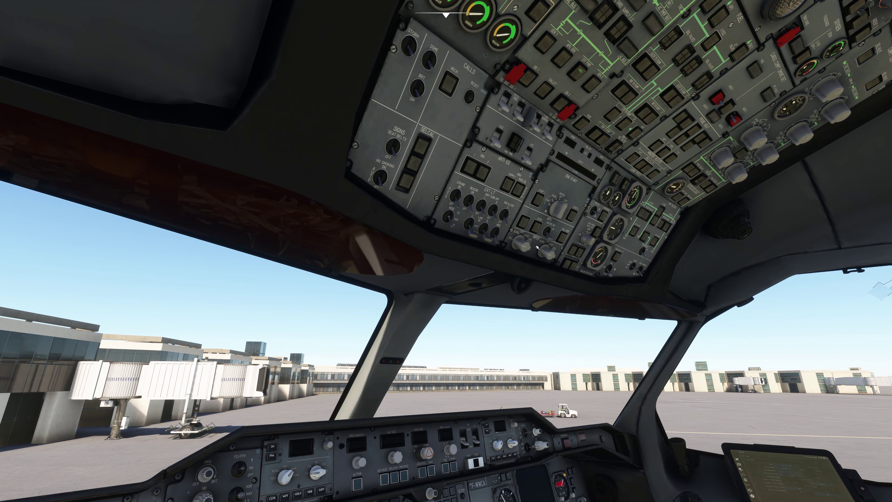
pyautogui.scroll(1, 493, 324)
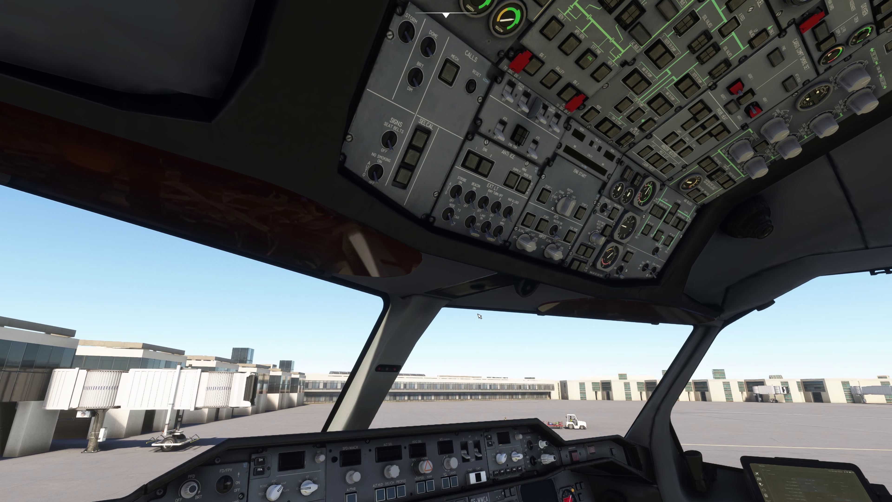
pyautogui.moveTo(479, 316); pyautogui.dragTo(494, 274)
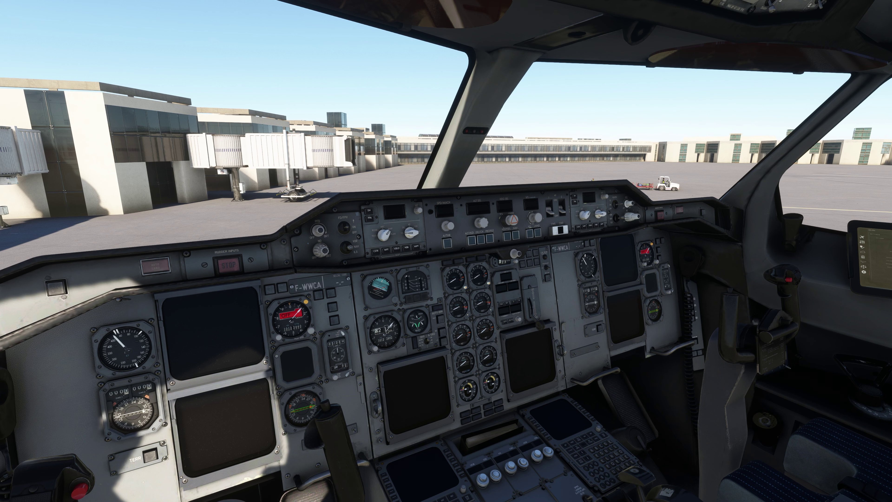
pyautogui.moveTo(493, 274); pyautogui.dragTo(491, 272)
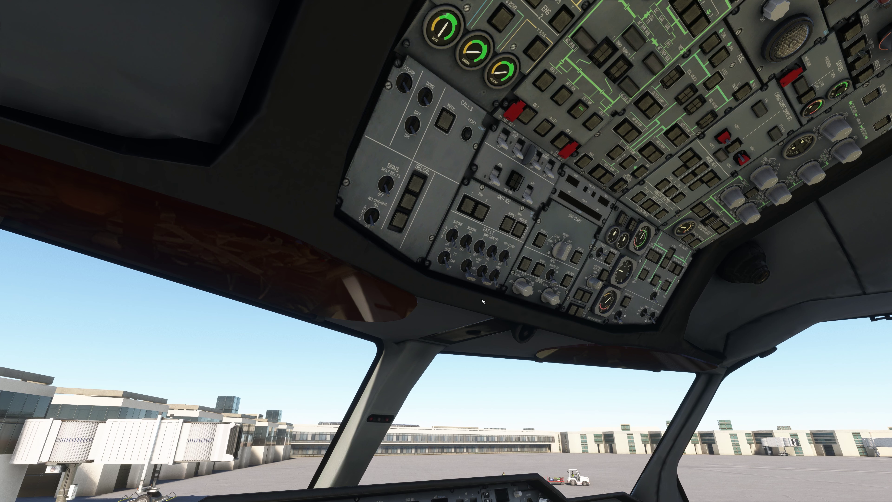
# Switch on the aircraft batteries in the overhead panel's electrical section to power the cockpit
pyautogui.moveTo(483, 302); pyautogui.dragTo(675, 137)
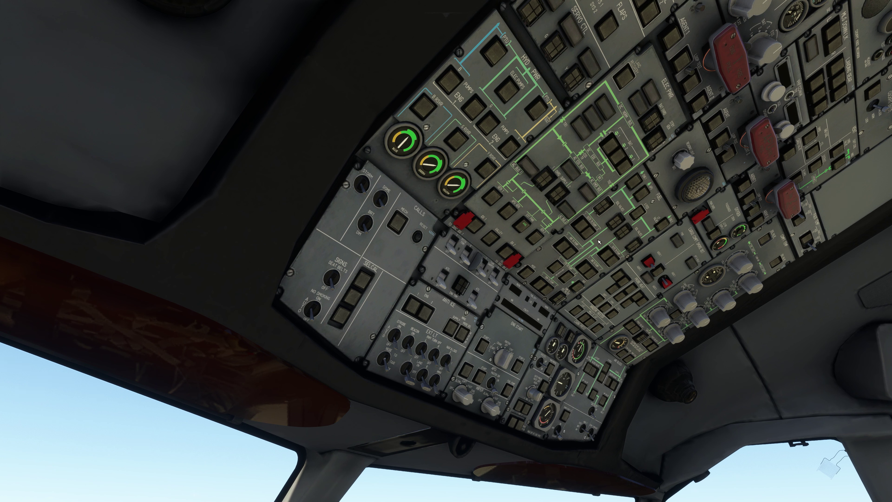
pyautogui.click(612, 138)
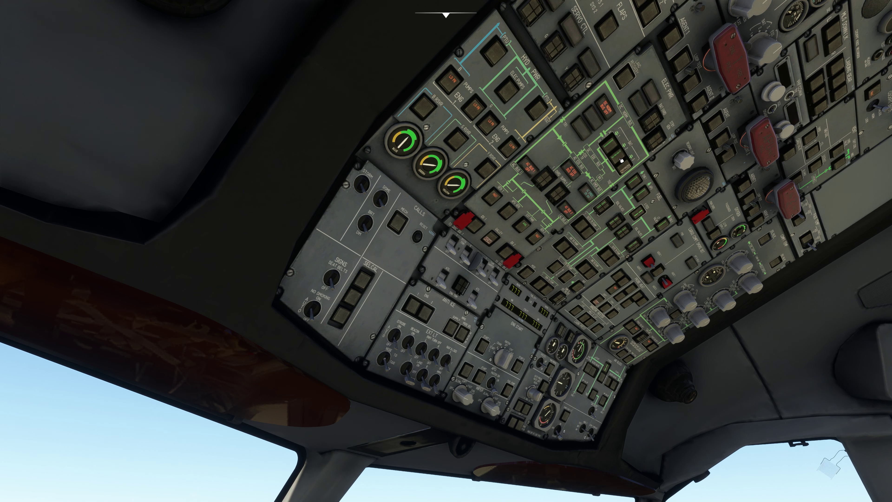
pyautogui.moveTo(311, 217); pyautogui.dragTo(224, 352)
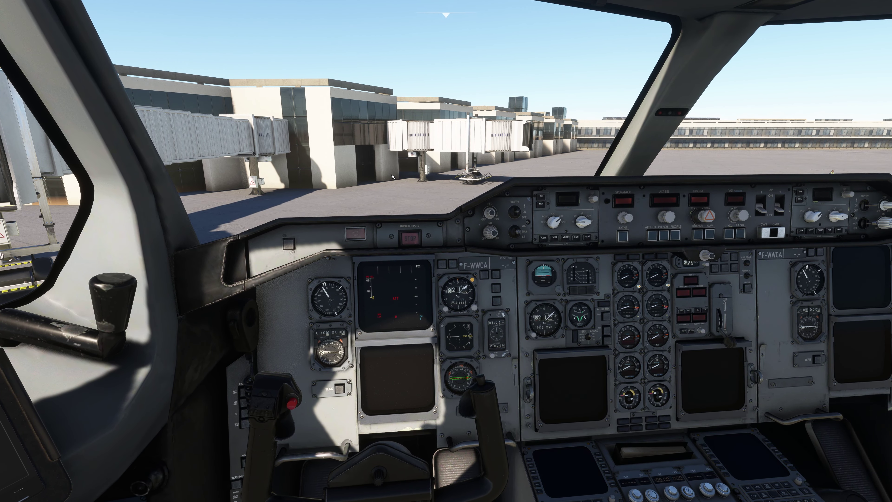
# Check the powered overhead panel's signs, anti-ice, exterior light and engine start controls, plus the main instruments and centre pedestal
pyautogui.moveTo(387, 172); pyautogui.dragTo(404, 105)
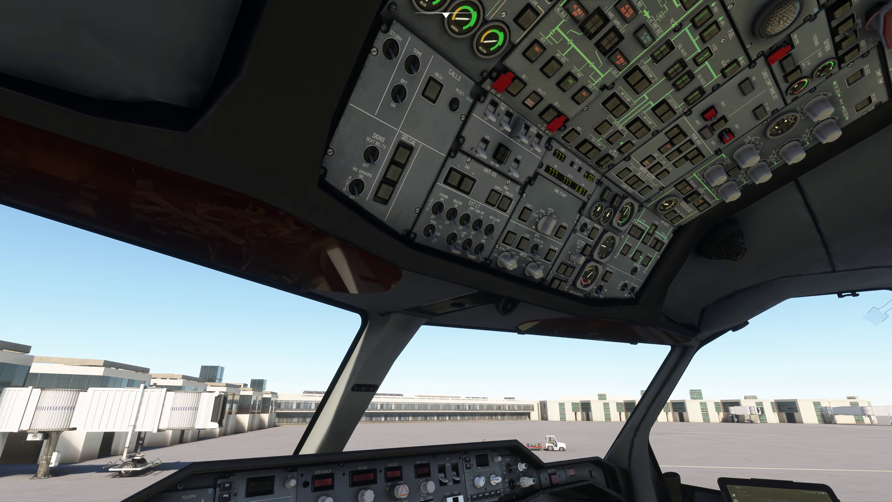
pyautogui.scroll(5, 514, 303)
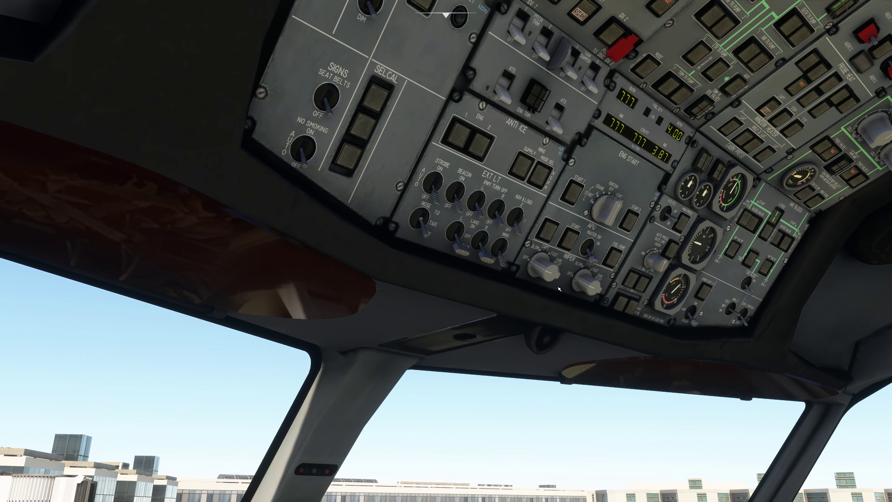
pyautogui.scroll(-5, 559, 289)
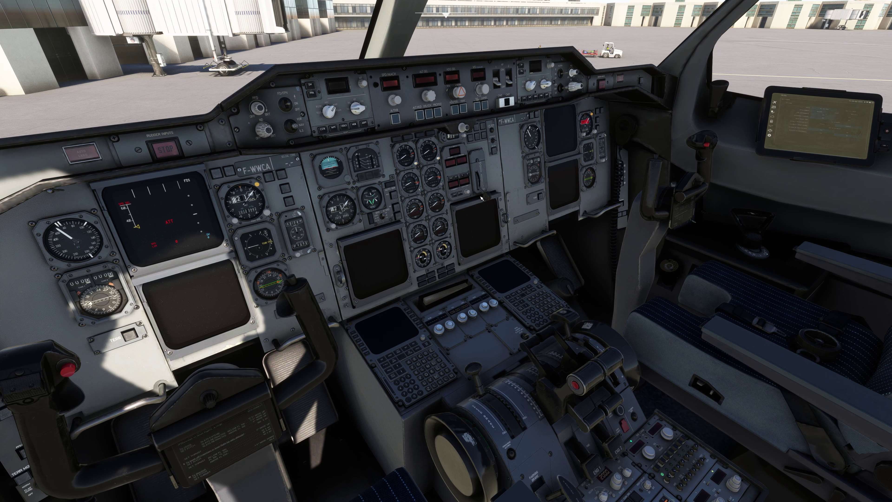
pyautogui.moveTo(481, 198); pyautogui.dragTo(521, 235)
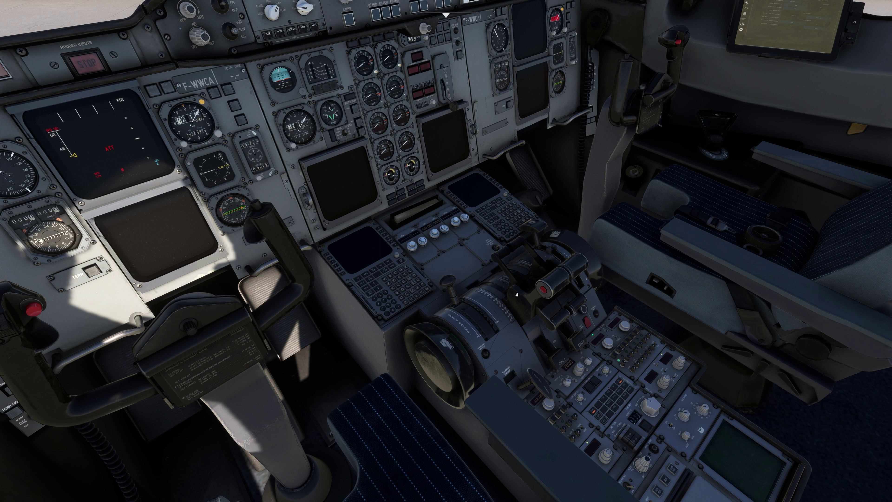
pyautogui.moveTo(505, 298); pyautogui.dragTo(487, 318)
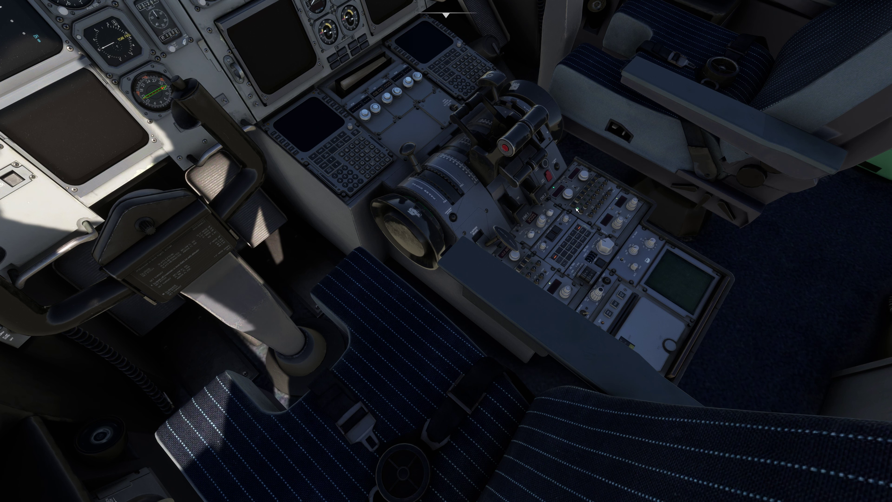
pyautogui.moveTo(483, 264); pyautogui.dragTo(482, 265)
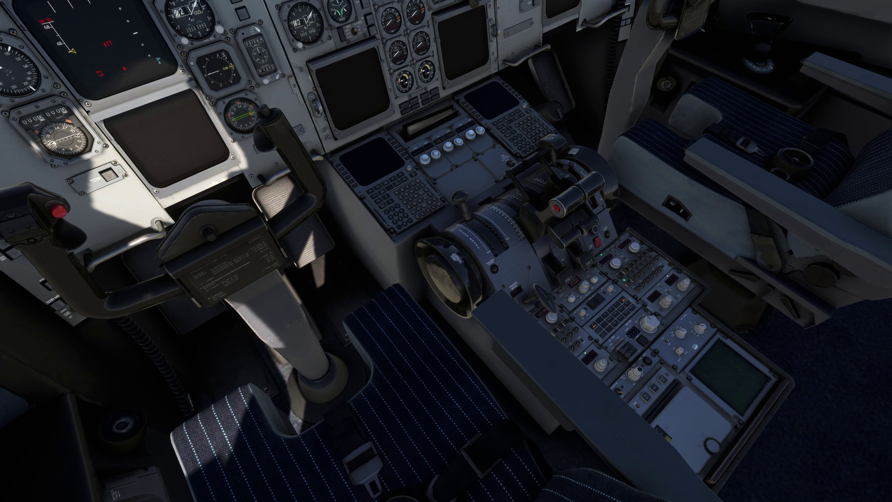
pyautogui.moveTo(482, 265); pyautogui.dragTo(583, 195)
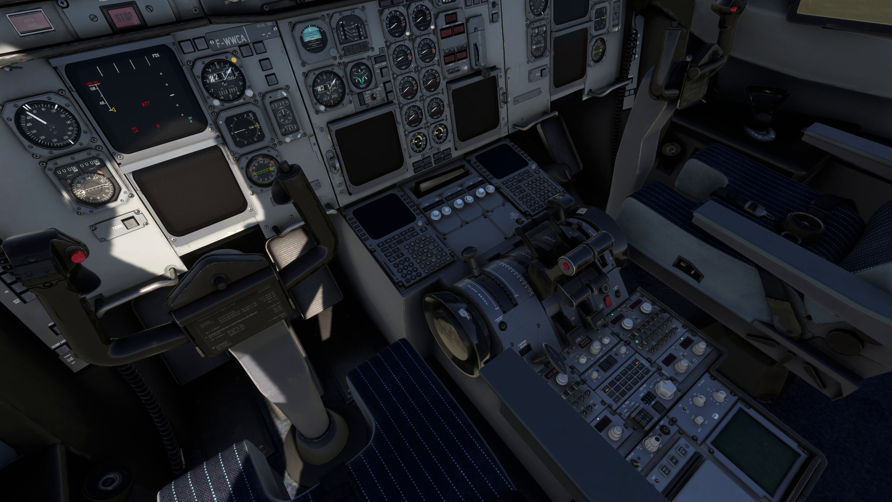
pyautogui.moveTo(530, 329); pyautogui.dragTo(569, 298)
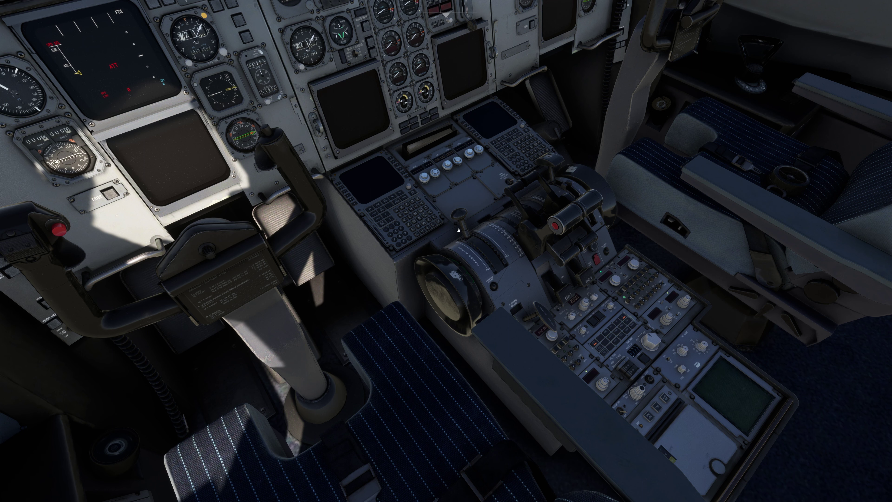
# Examine the centre pedestal's parking brake, engine fuel levers, radios, trim controls and weather radar panel
pyautogui.moveTo(460, 215); pyautogui.dragTo(478, 237)
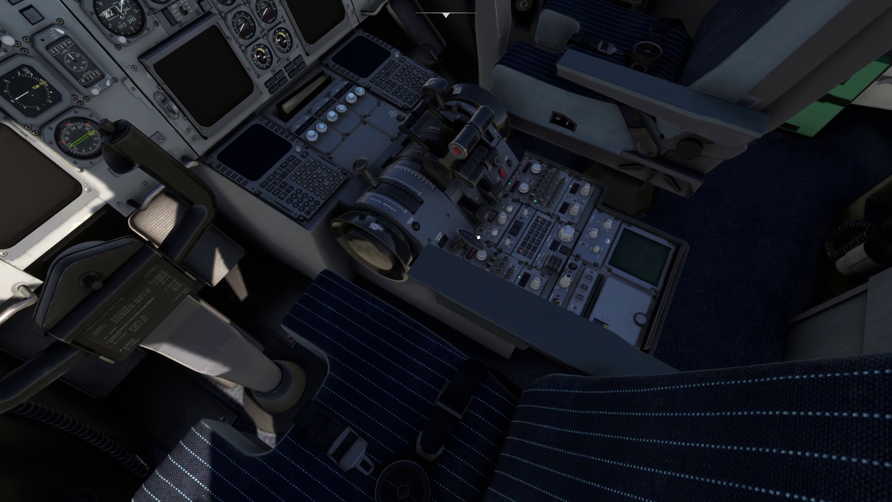
pyautogui.scroll(3, 637, 268)
pyautogui.scroll(5, 636, 268)
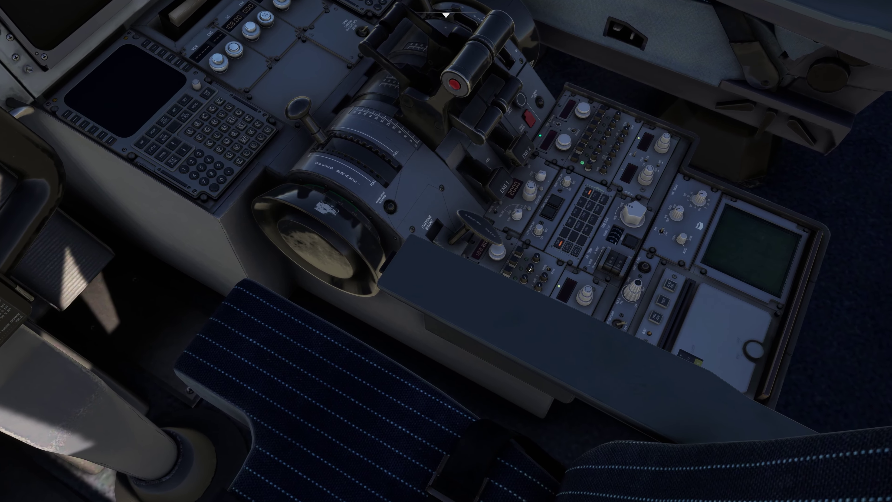
pyautogui.scroll(3, 640, 257)
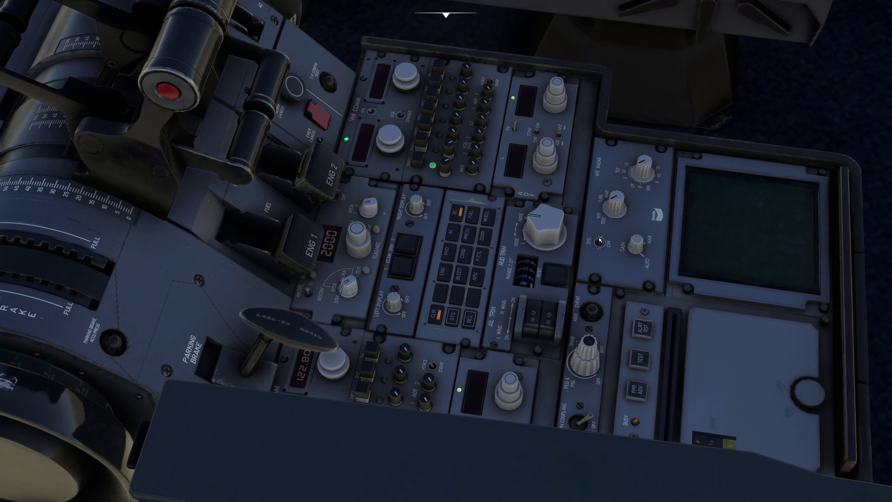
pyautogui.scroll(-8, 599, 250)
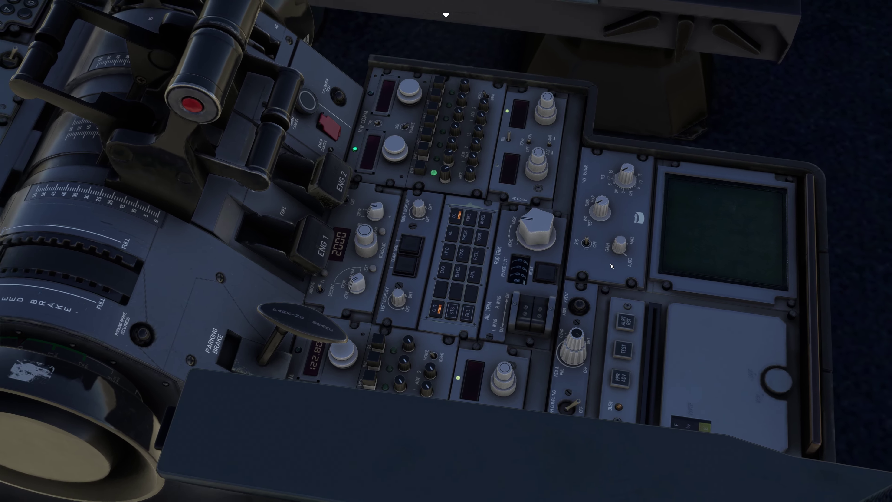
pyautogui.moveTo(611, 261); pyautogui.dragTo(601, 260)
pyautogui.scroll(2, 600, 260)
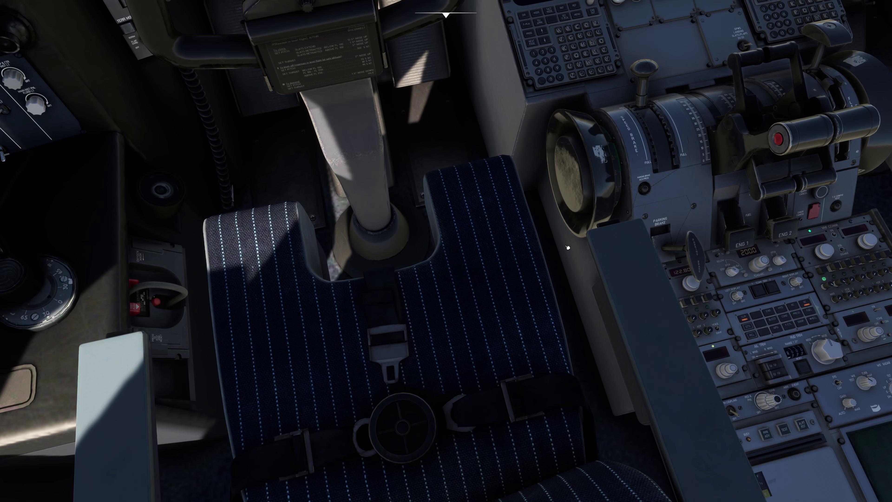
pyautogui.scroll(-4, 534, 264)
# Connect the GPU and call the jetway from the tablet's ground services page, checking the jetway through the side window
pyautogui.moveTo(533, 267); pyautogui.dragTo(532, 261)
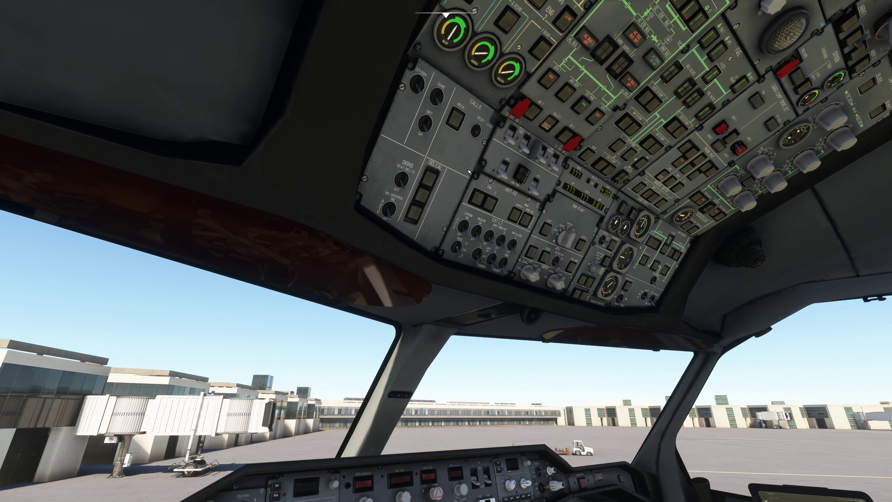
pyautogui.moveTo(554, 210); pyautogui.dragTo(555, 206)
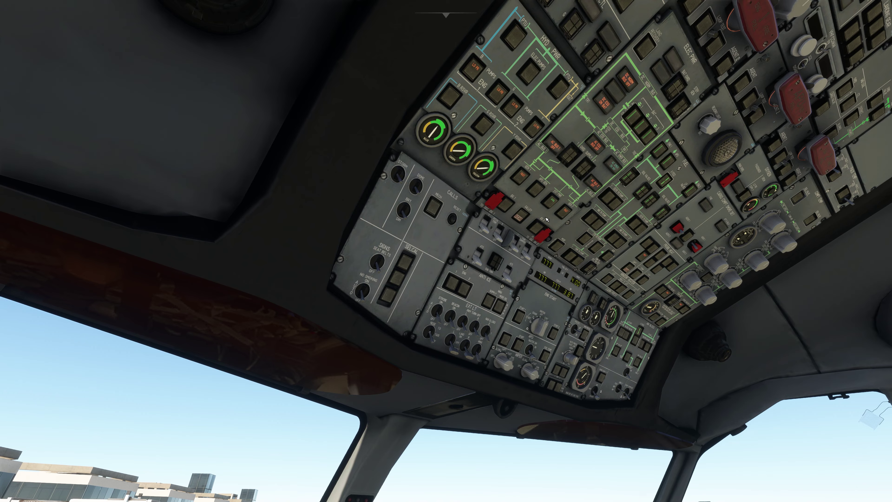
pyautogui.moveTo(536, 220); pyautogui.dragTo(441, 276)
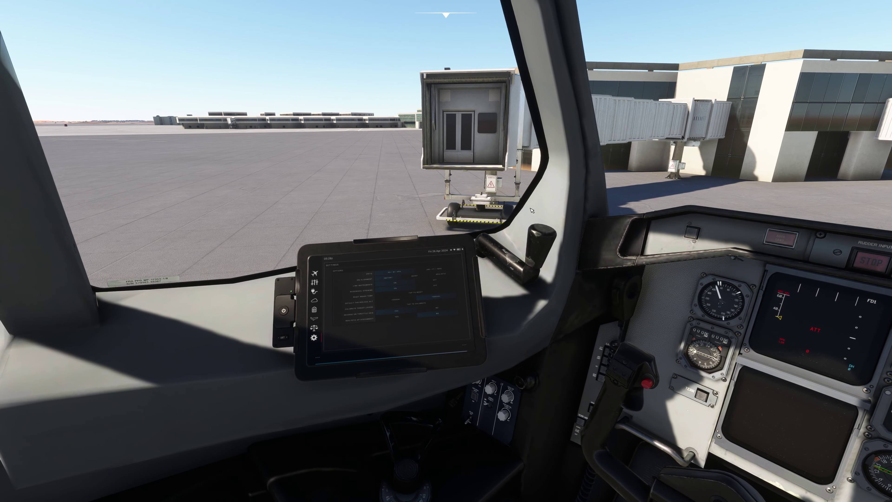
pyautogui.scroll(3, 518, 276)
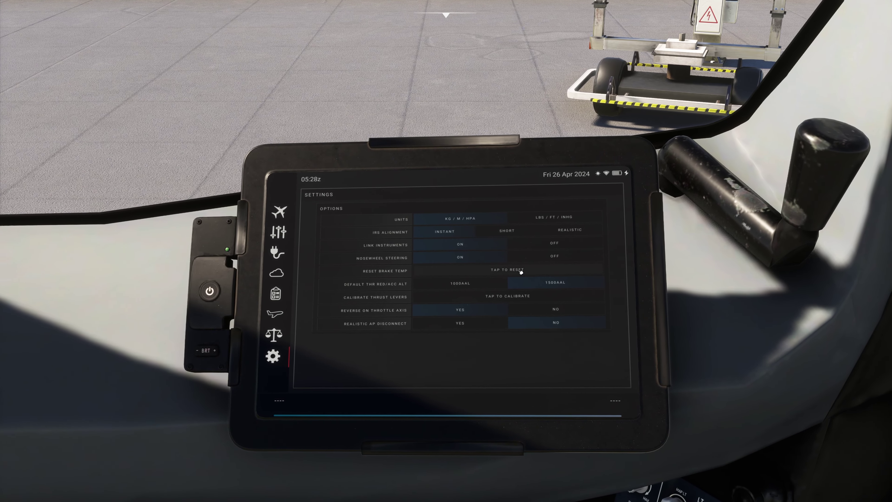
pyautogui.click(280, 259)
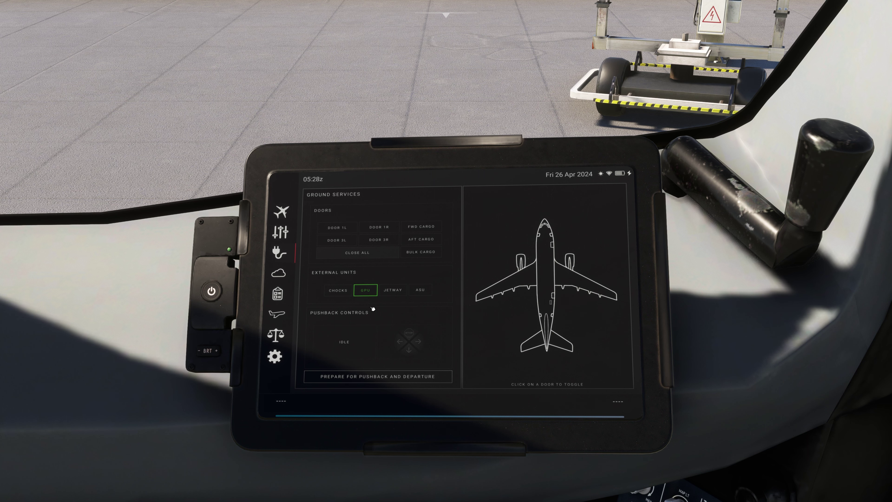
pyautogui.scroll(-3, 373, 308)
pyautogui.click(392, 290)
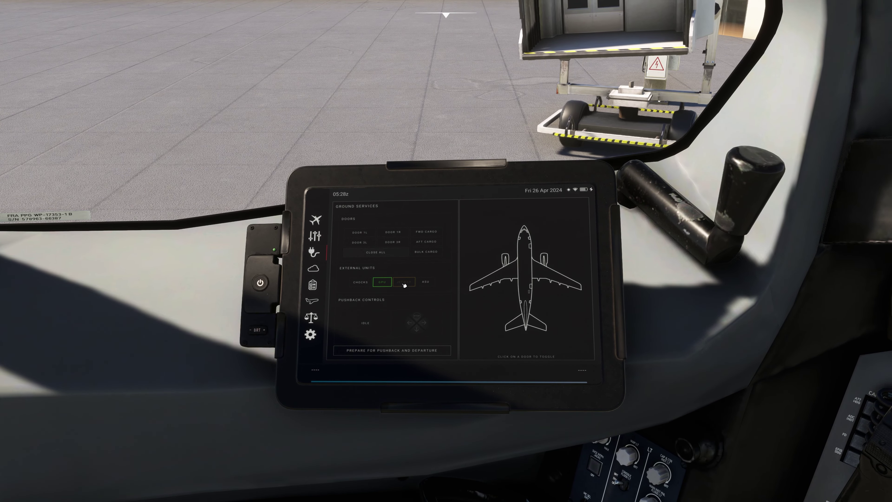
pyautogui.scroll(-5, 260, 338)
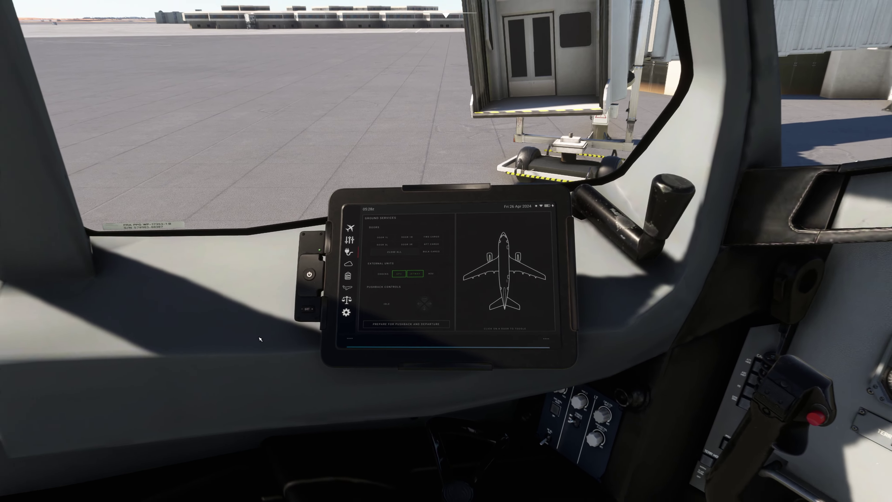
pyautogui.moveTo(260, 338); pyautogui.dragTo(415, 232)
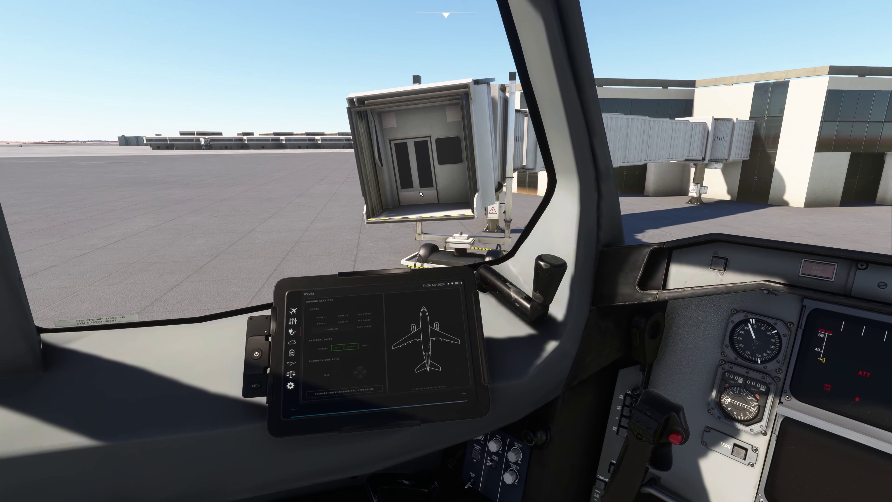
pyautogui.scroll(3, 421, 194)
pyautogui.scroll(-4, 414, 302)
# Switch on external power in the overhead panel's electrical section to energise the aircraft's systems
pyautogui.moveTo(415, 351); pyautogui.dragTo(635, 242)
pyautogui.moveTo(355, 379); pyautogui.dragTo(474, 330)
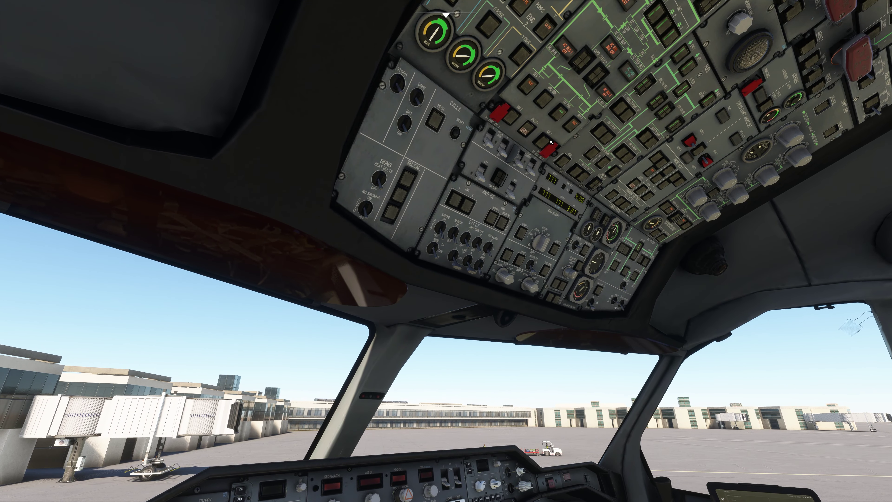
pyautogui.moveTo(343, 329); pyautogui.dragTo(341, 298)
pyautogui.moveTo(309, 352); pyautogui.dragTo(300, 317)
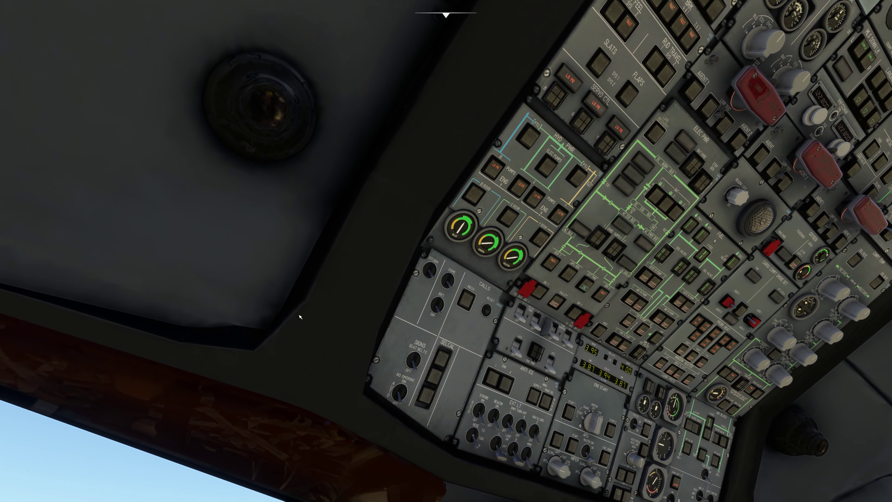
# Examine the main instruments and centre displays, plus the overhead panel's hydraulic, electrical, fuel and aft sections
pyautogui.moveTo(300, 318); pyautogui.dragTo(311, 338)
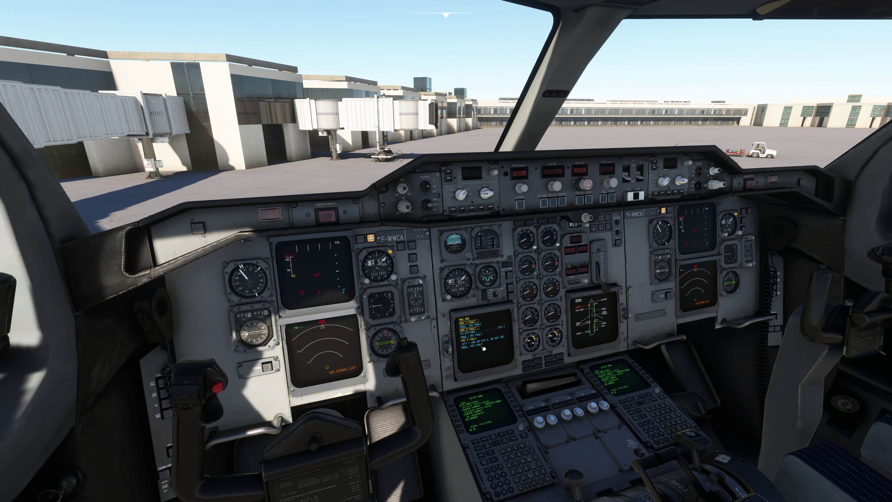
pyautogui.scroll(5, 482, 347)
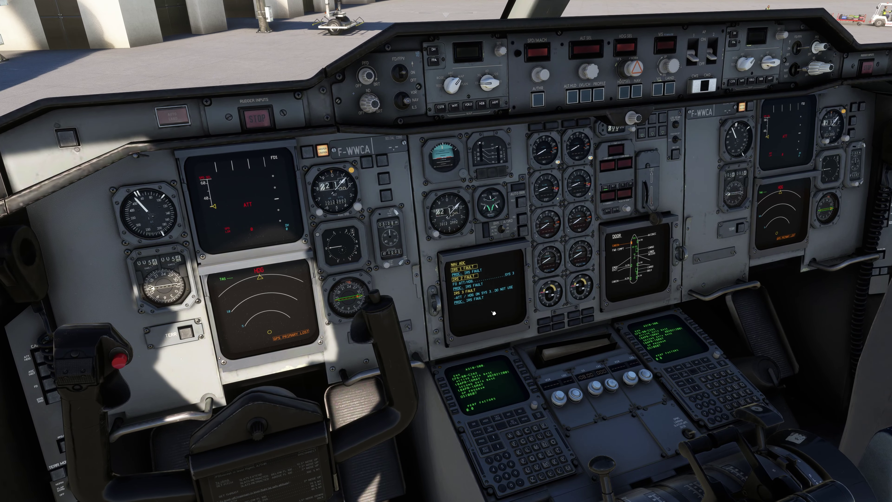
pyautogui.scroll(-5, 486, 304)
pyautogui.rightClick(464, 293)
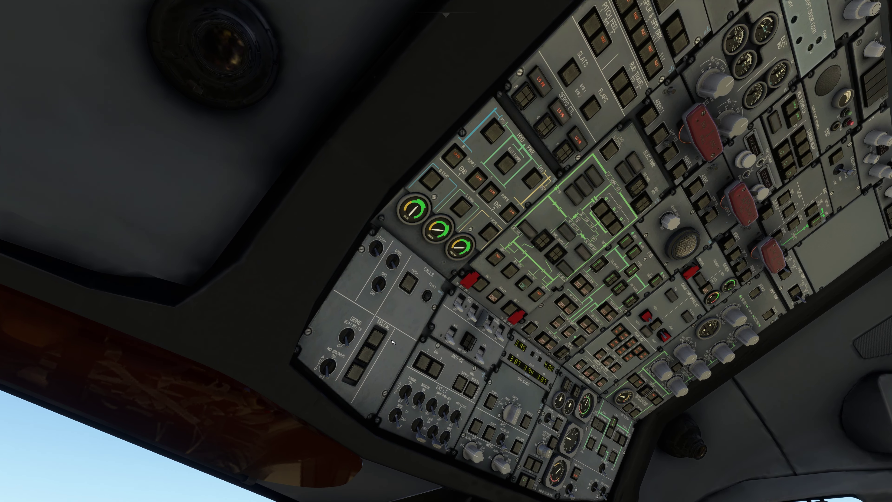
pyautogui.rightClick(392, 342)
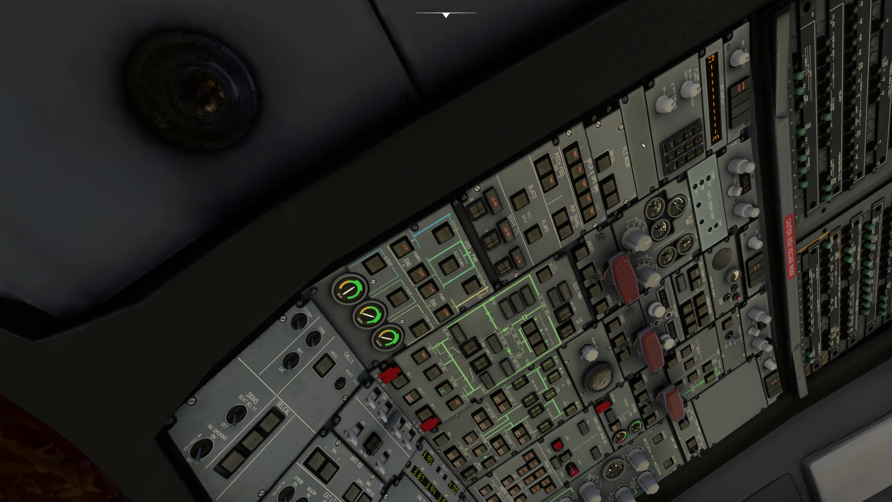
pyautogui.moveTo(744, 97); pyautogui.dragTo(628, 321)
pyautogui.moveTo(380, 207); pyautogui.dragTo(429, 76)
pyautogui.moveTo(406, 148); pyautogui.dragTo(597, 116)
pyautogui.click(429, 268)
pyautogui.moveTo(585, 202); pyautogui.dragTo(662, 284)
pyautogui.scroll(5, 662, 285)
pyautogui.moveTo(565, 177); pyautogui.dragTo(668, 287)
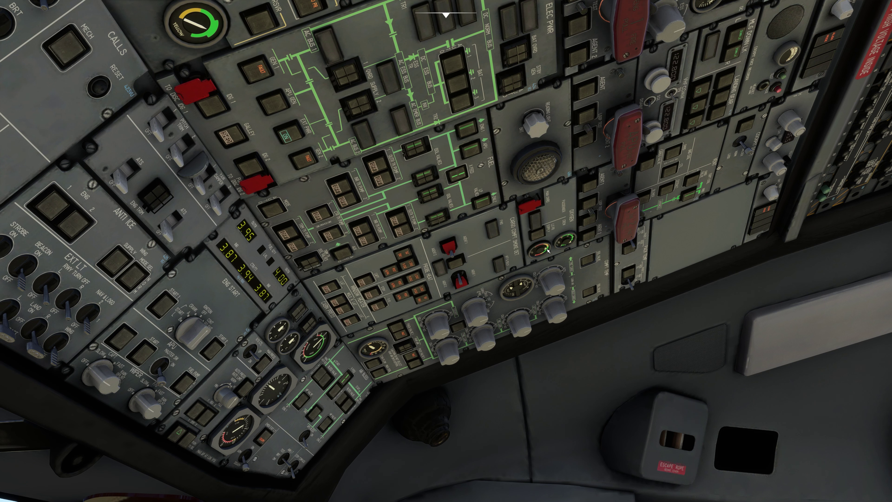
pyautogui.scroll(-5, 624, 355)
# Test the cockpit annunciator lights from the overhead panel's lower corner and switch the test back off
pyautogui.moveTo(611, 339); pyautogui.dragTo(406, 336)
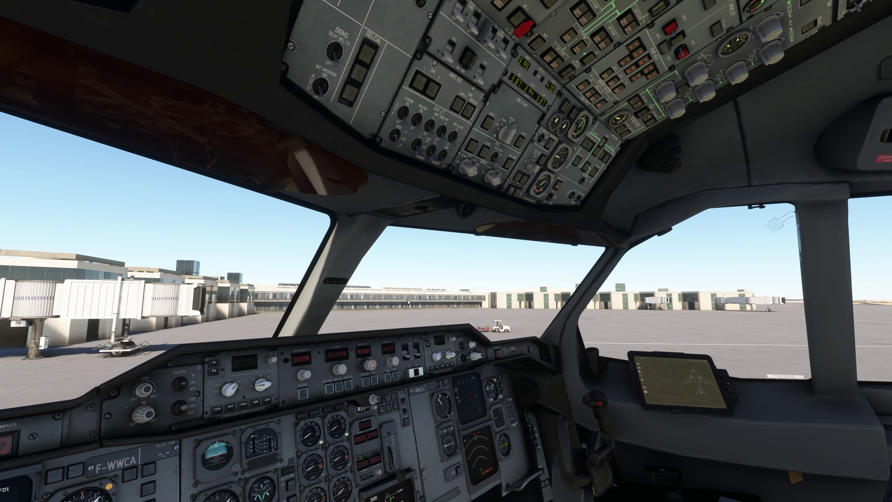
pyautogui.moveTo(365, 259); pyautogui.dragTo(390, 237)
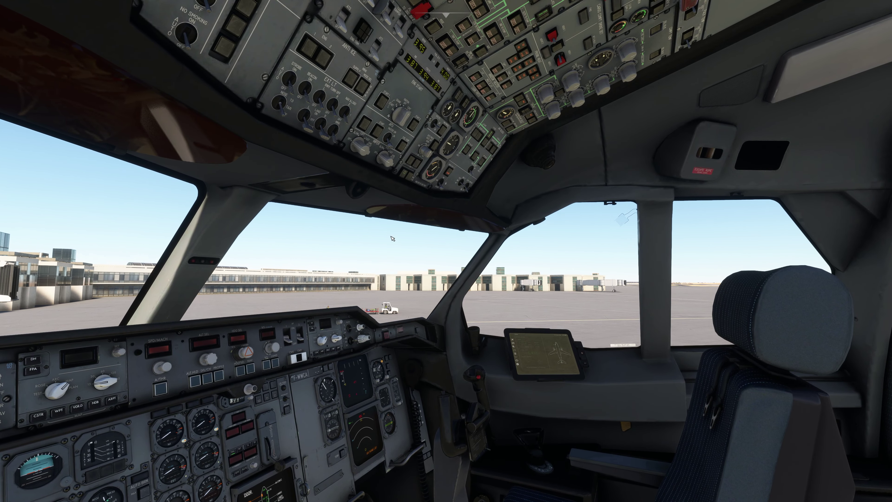
pyautogui.moveTo(391, 236); pyautogui.dragTo(391, 239)
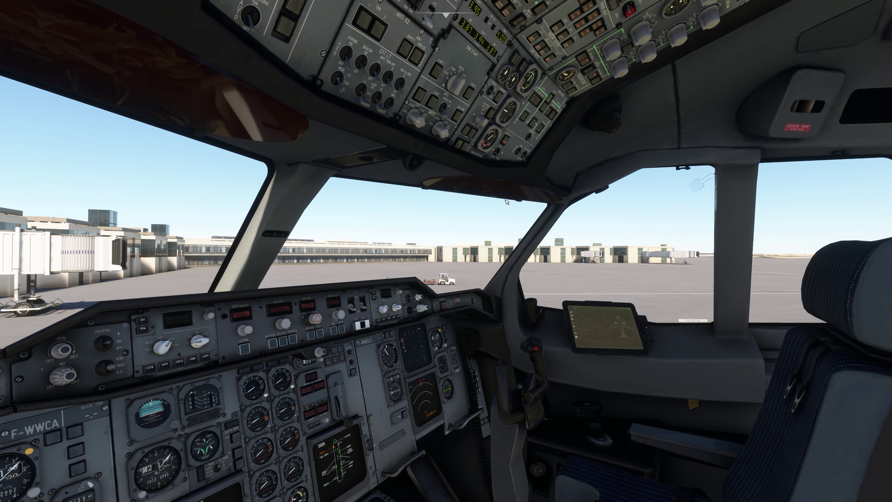
pyautogui.moveTo(524, 215); pyautogui.dragTo(514, 218)
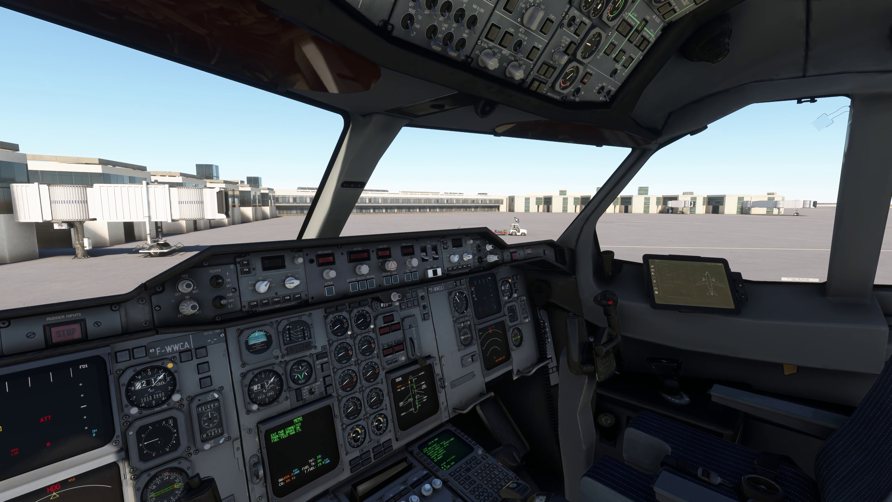
pyautogui.moveTo(556, 204); pyautogui.dragTo(486, 198)
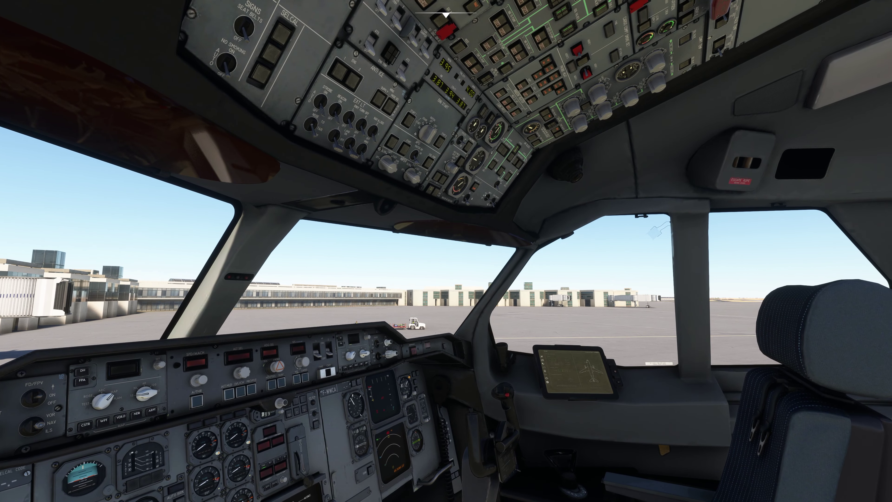
pyautogui.scroll(5, 520, 262)
pyautogui.moveTo(524, 259); pyautogui.dragTo(529, 247)
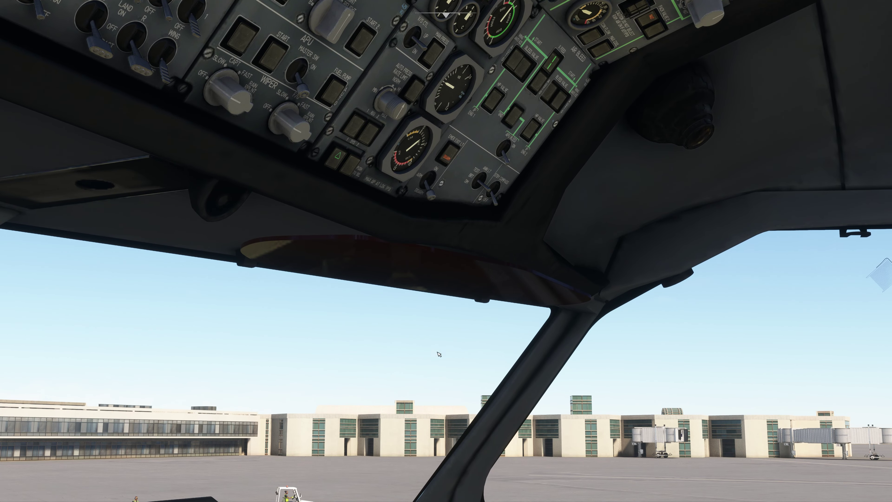
pyautogui.scroll(-5, 445, 333)
pyautogui.moveTo(445, 332); pyautogui.dragTo(563, 216)
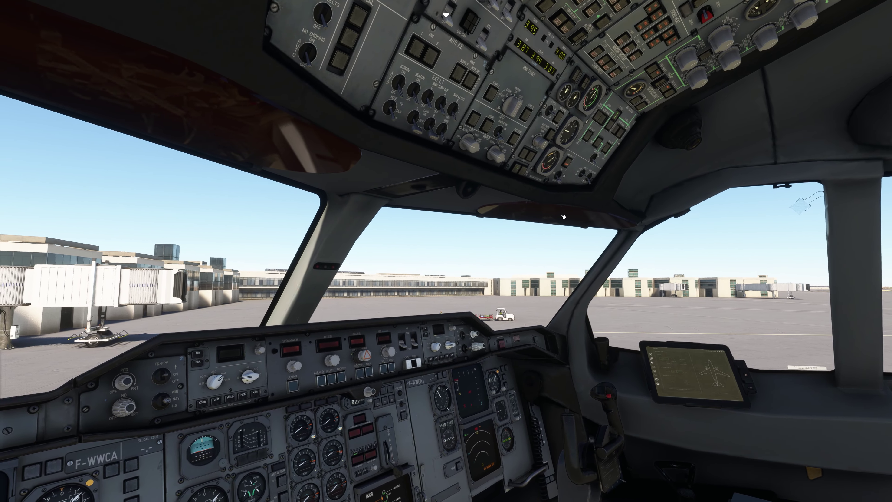
pyautogui.click(582, 170)
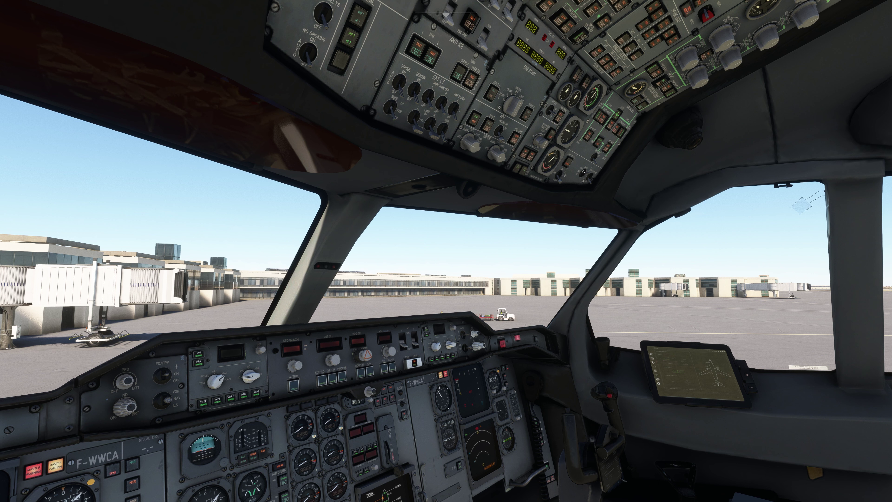
pyautogui.click(583, 171)
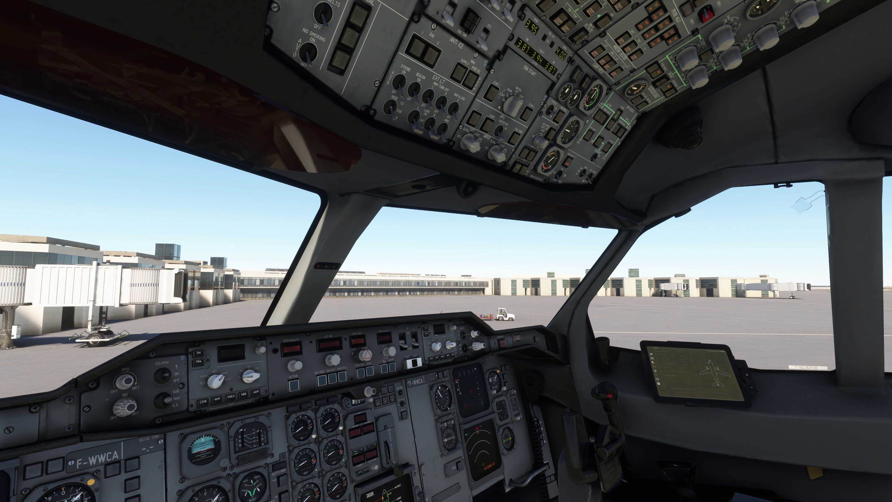
pyautogui.moveTo(380, 249); pyautogui.dragTo(390, 242)
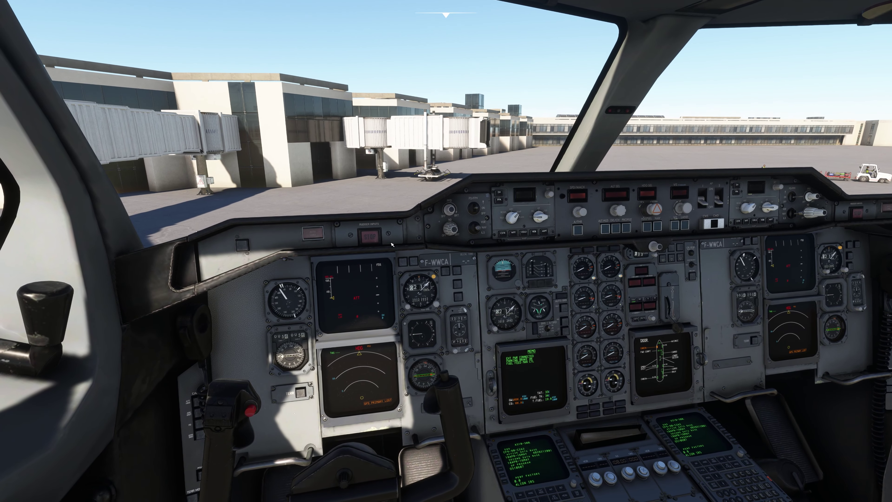
pyautogui.scroll(-1, 393, 244)
pyautogui.moveTo(392, 244); pyautogui.dragTo(400, 237)
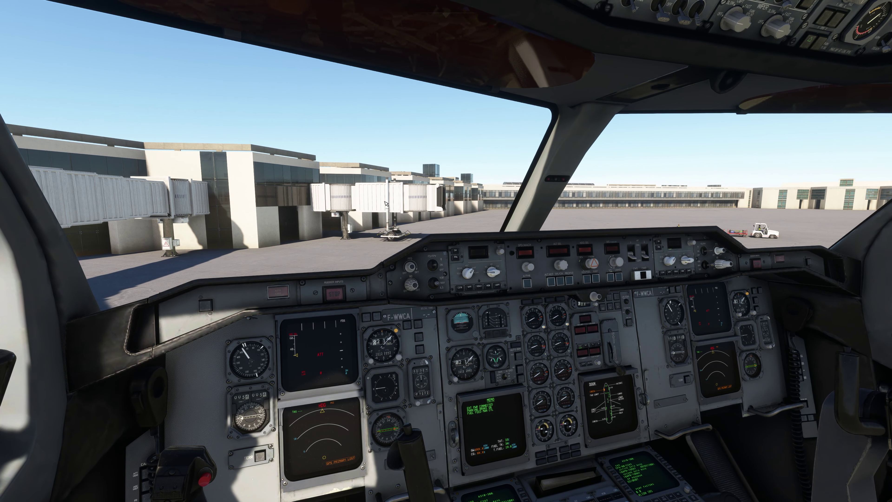
pyautogui.moveTo(385, 203); pyautogui.dragTo(381, 211)
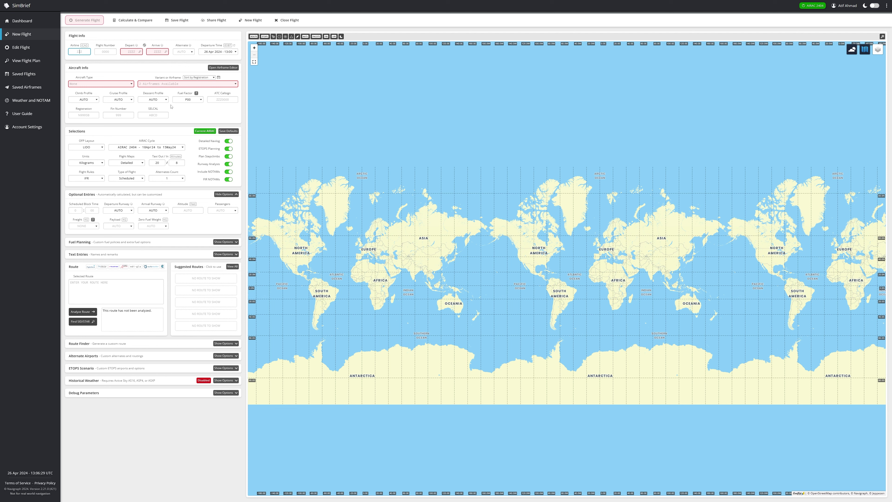
# In SimBrief's new flight form, set the departure airport to OERK and the arrival airport to OMAA
pyautogui.click(130, 52)
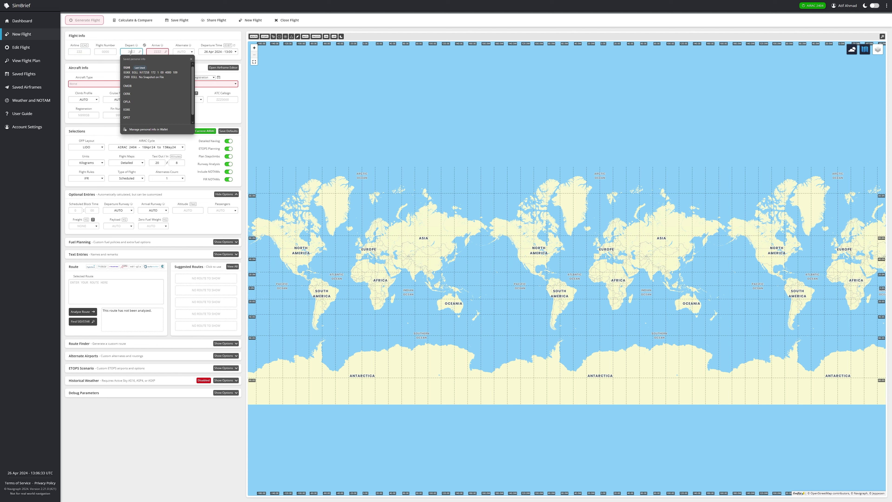
pyautogui.write('O')
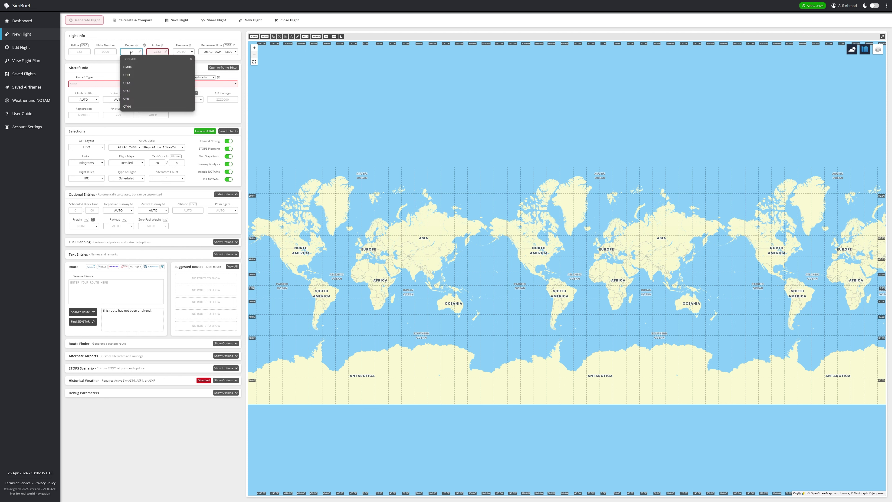
pyautogui.write('ERK')
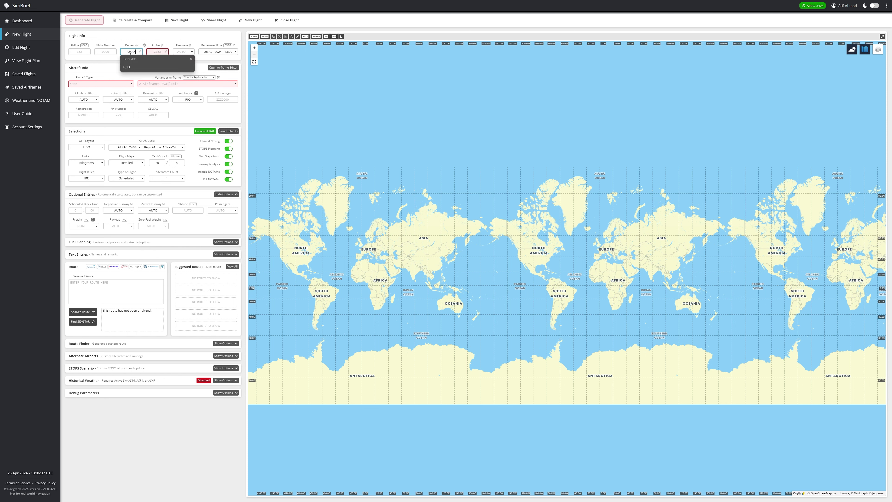
pyautogui.click(128, 67)
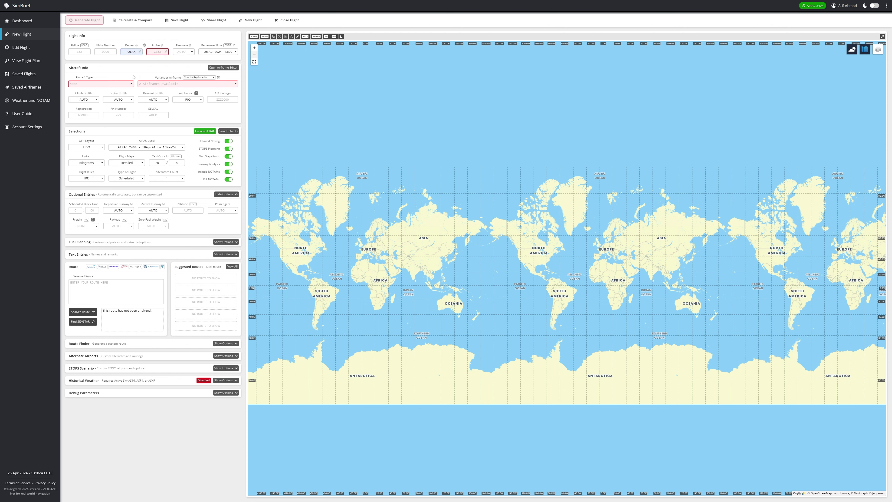
pyautogui.click(155, 51)
pyautogui.click(156, 51)
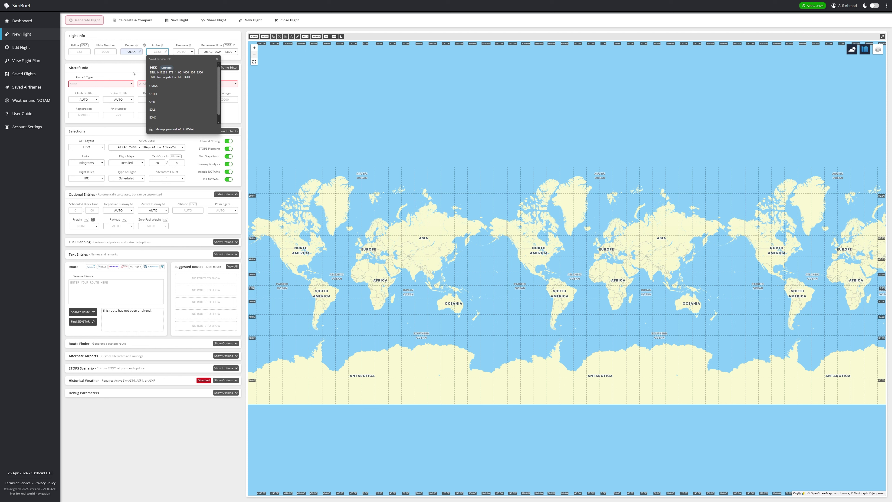
pyautogui.write('OM')
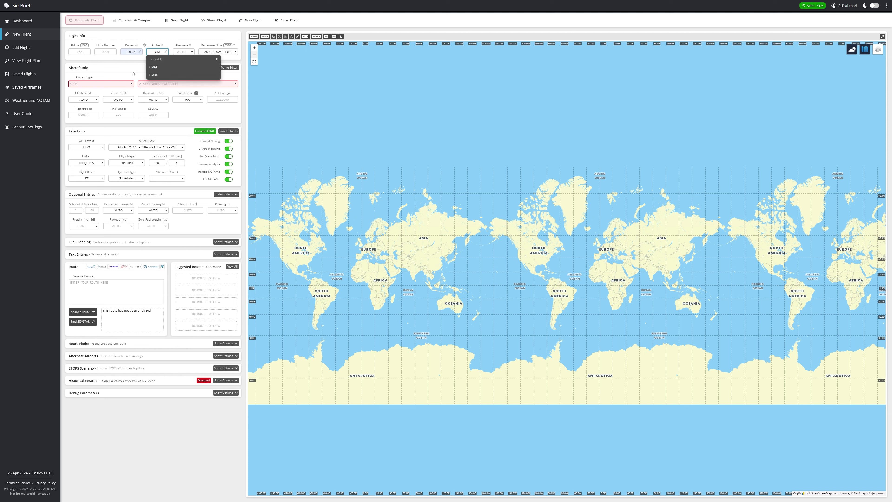
pyautogui.write('AA')
pyautogui.click(133, 75)
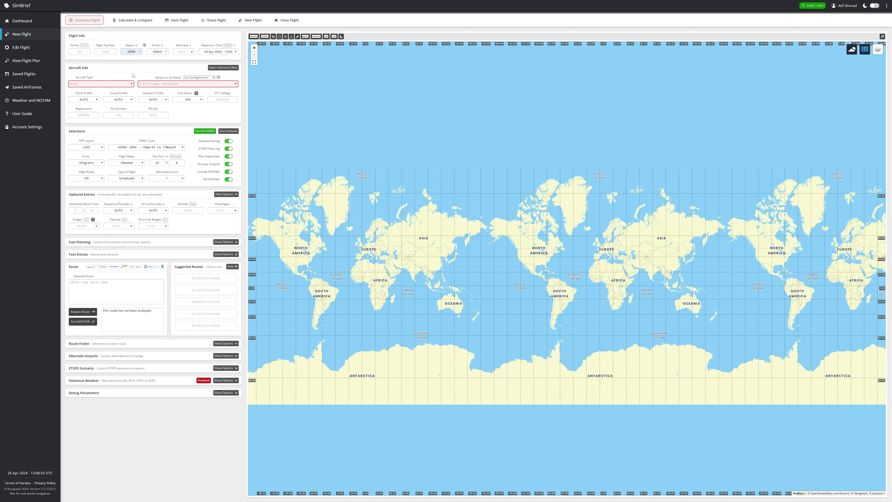
# Set the flight's alternate airport to OMDB
pyautogui.click(181, 52)
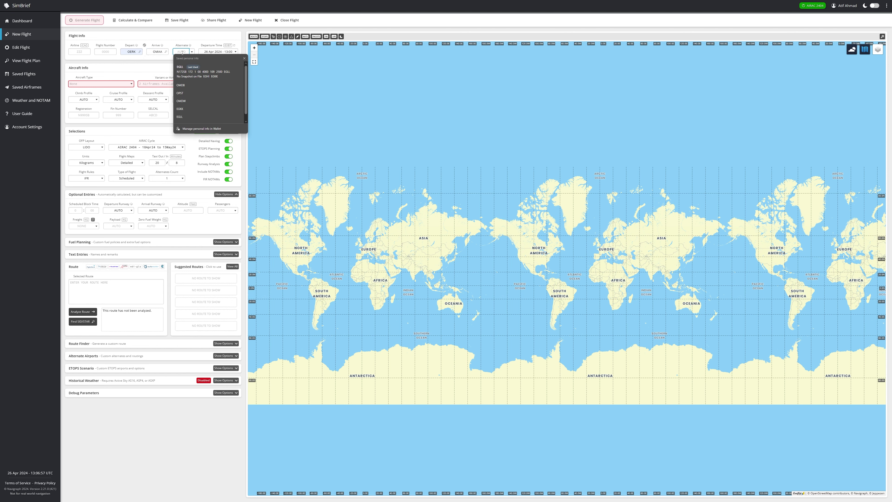
pyautogui.click(184, 86)
pyautogui.click(179, 72)
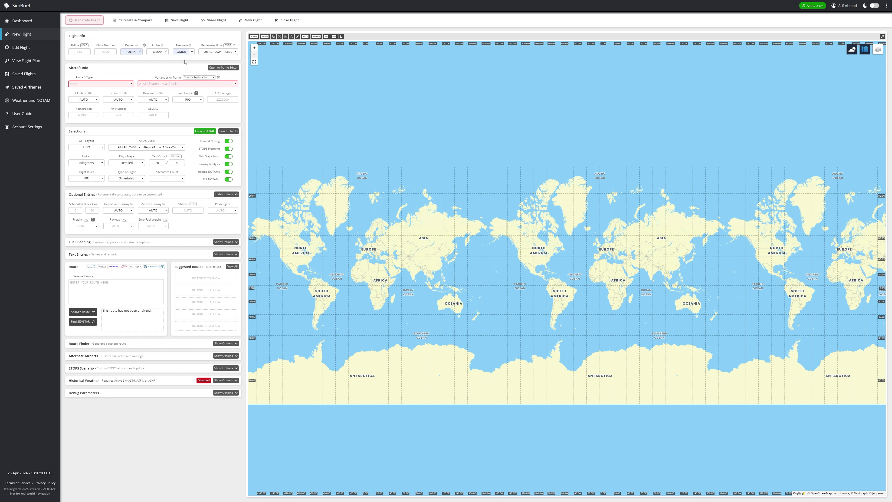
# Choose the A310-304 as aircraft type with the iniBuilds (MSFS) A310 airframe
pyautogui.click(108, 84)
pyautogui.scroll(-3, 98, 151)
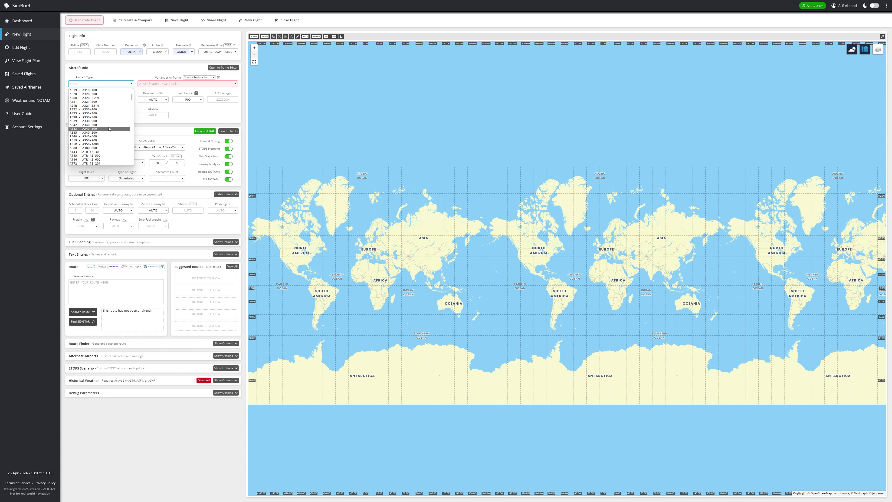
pyautogui.scroll(3, 104, 120)
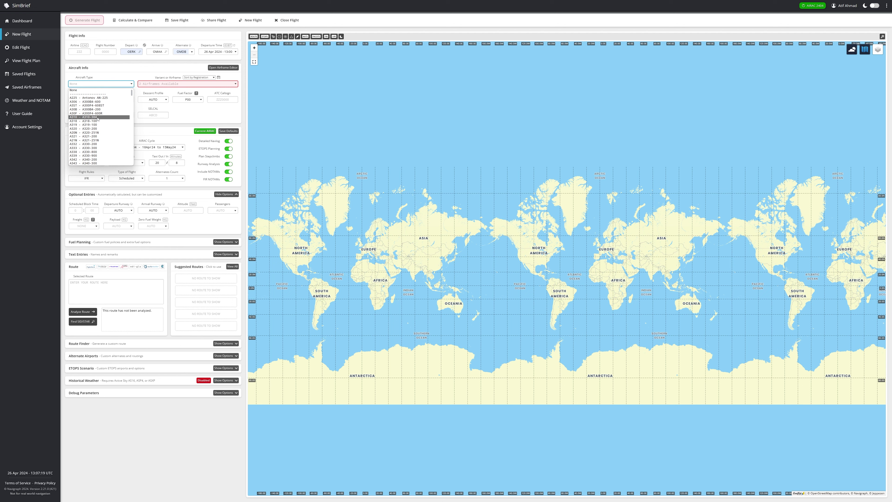
pyautogui.click(98, 119)
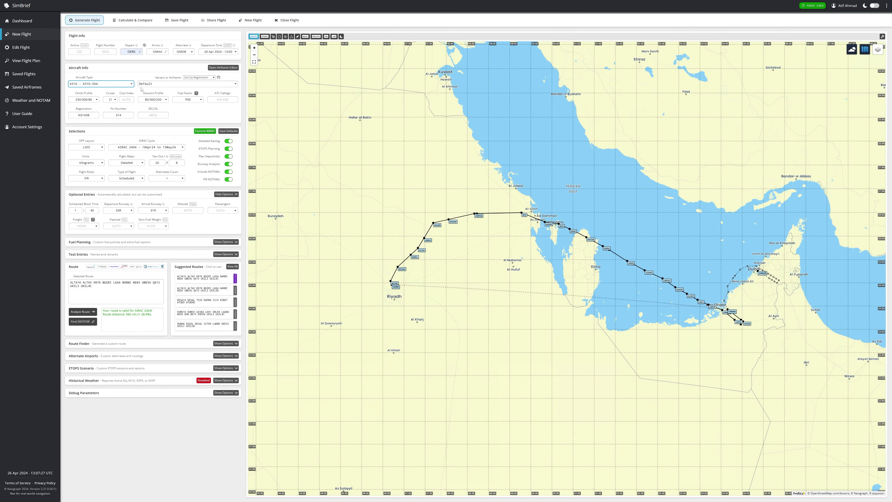
pyautogui.click(159, 84)
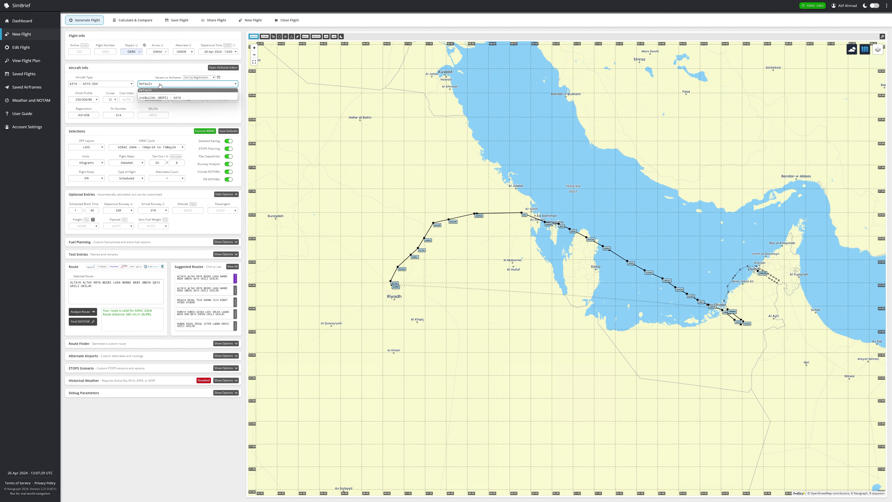
pyautogui.click(155, 98)
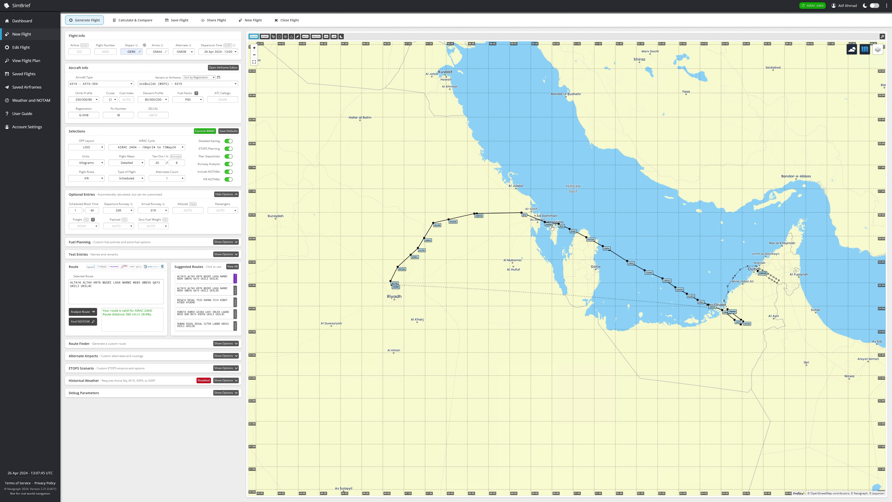
# Check the planned route on the map towards the arrival airport and set the cost index to 30
pyautogui.moveTo(690, 281); pyautogui.dragTo(599, 281)
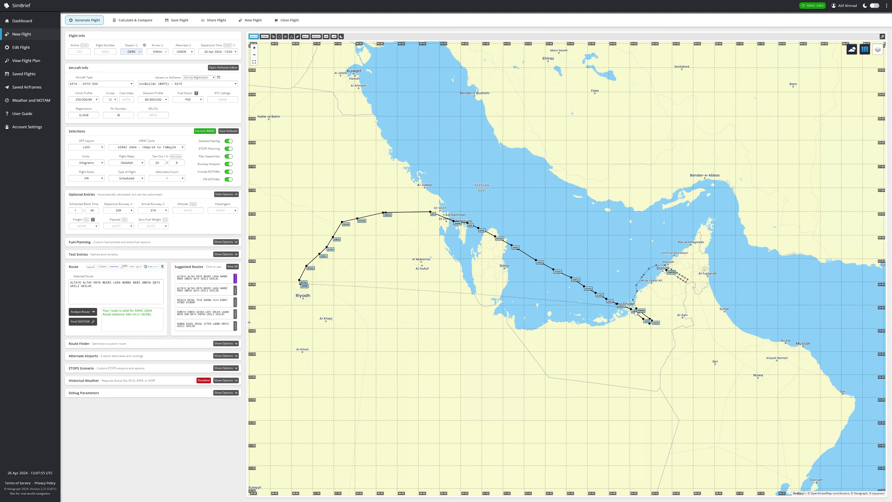
pyautogui.moveTo(637, 310)
pyautogui.click(126, 99)
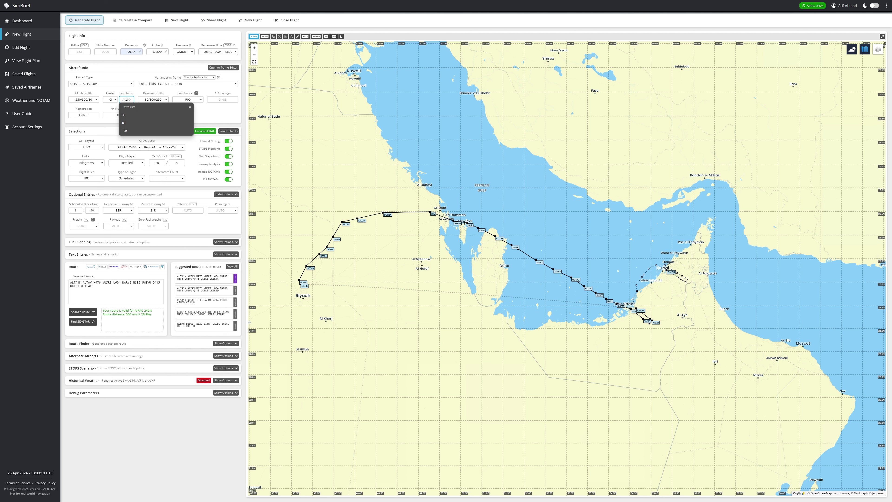
pyautogui.write('30')
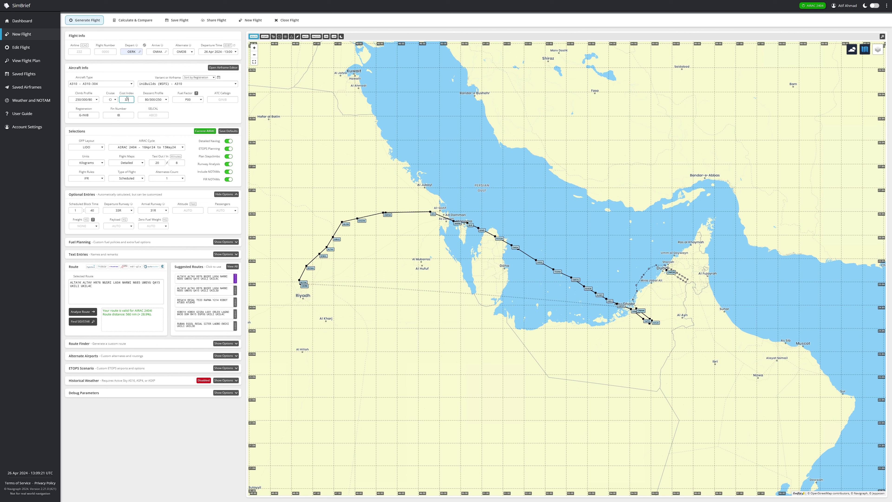
pyautogui.click(188, 125)
# Keep IFR as the flight rules and select departure runway 33R and arrival runway 31L
pyautogui.click(90, 179)
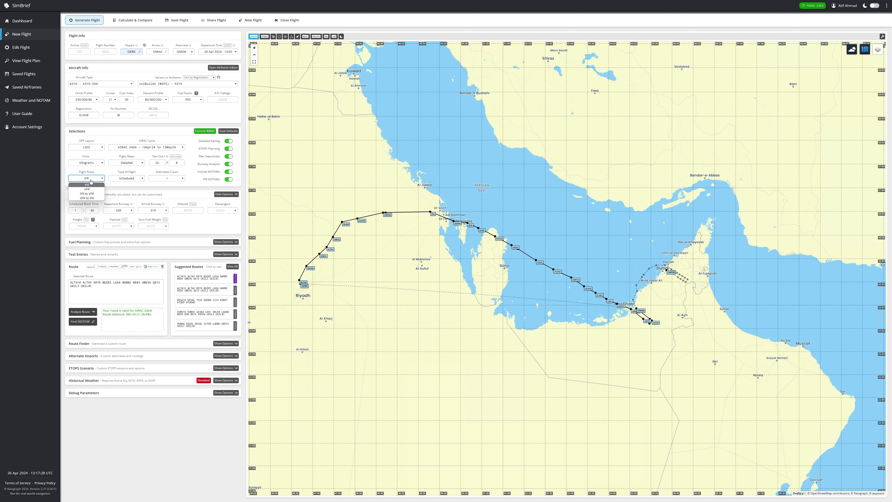
pyautogui.click(116, 191)
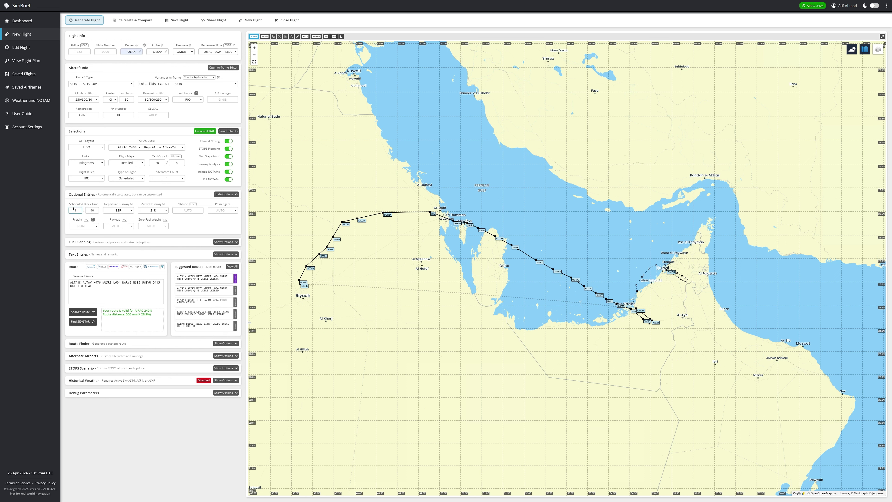
pyautogui.click(91, 212)
pyautogui.click(143, 198)
pyautogui.click(125, 215)
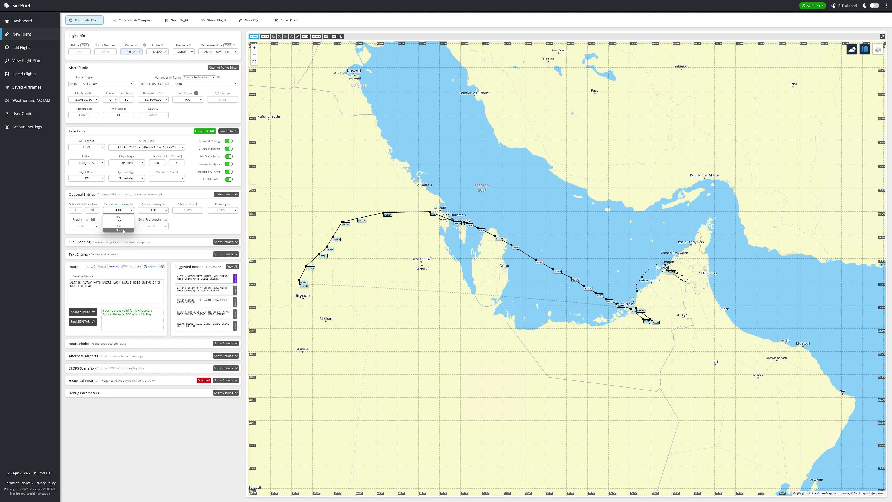
pyautogui.click(123, 231)
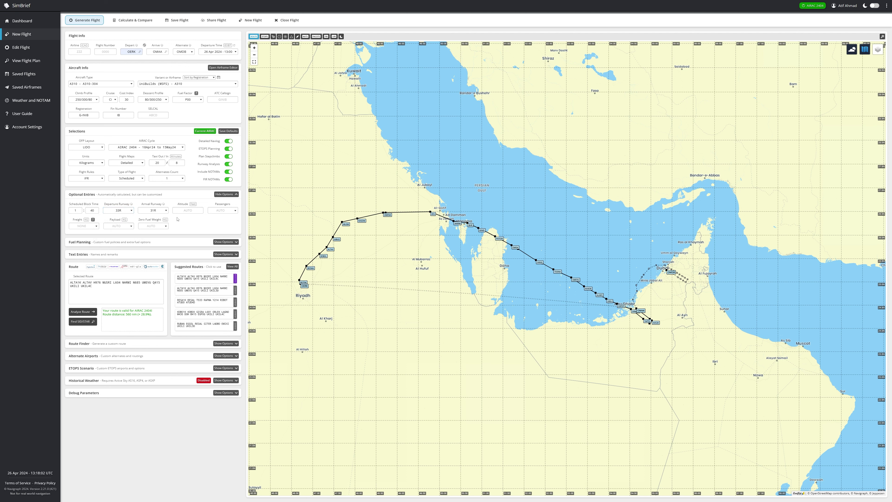
pyautogui.click(158, 210)
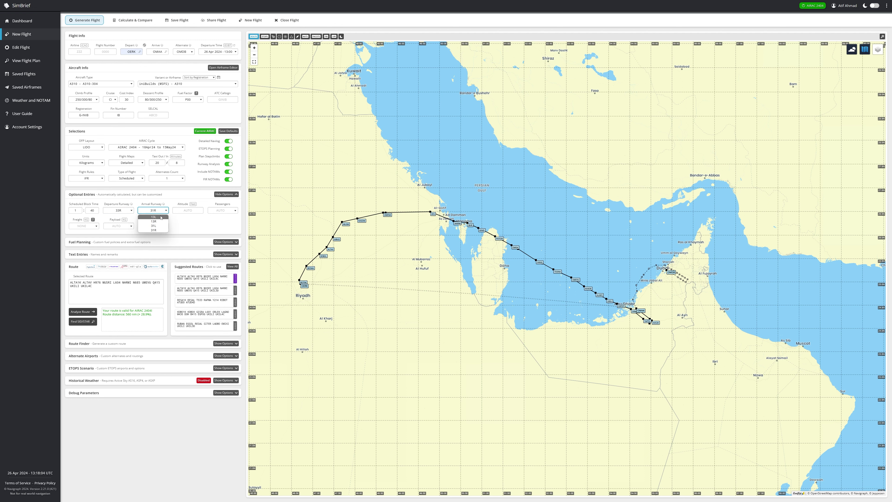
pyautogui.click(158, 225)
pyautogui.click(439, 263)
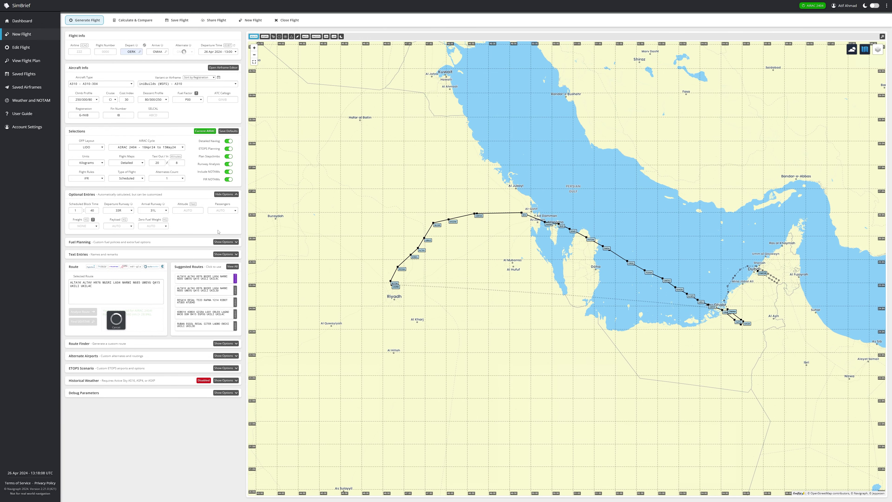
# Set the planned cruise altitude to 35000 in the optional entries
pyautogui.click(183, 211)
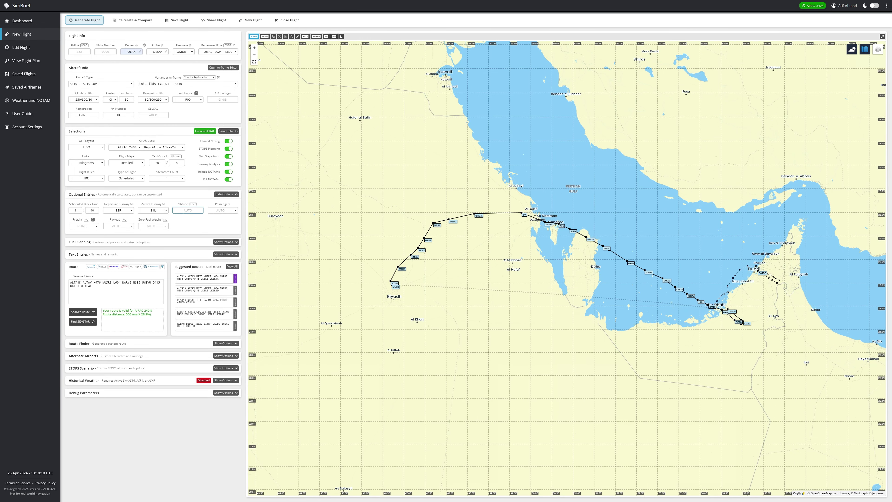
pyautogui.click(183, 211)
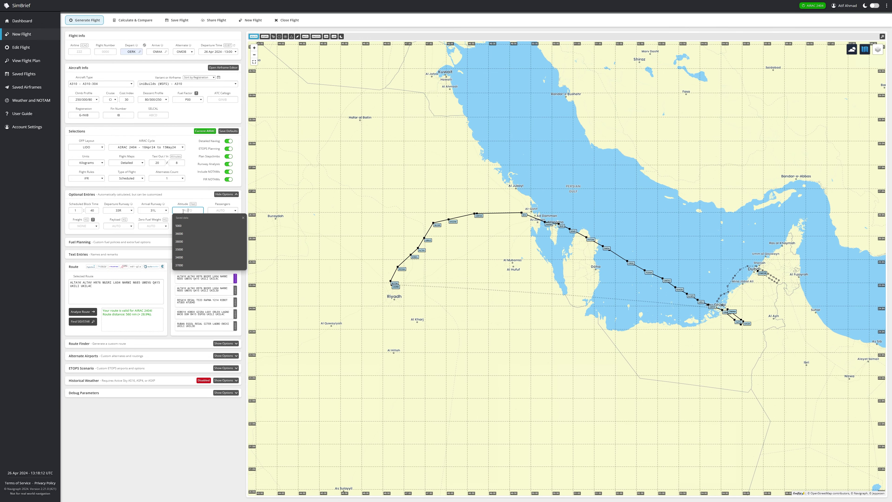
pyautogui.write('35000')
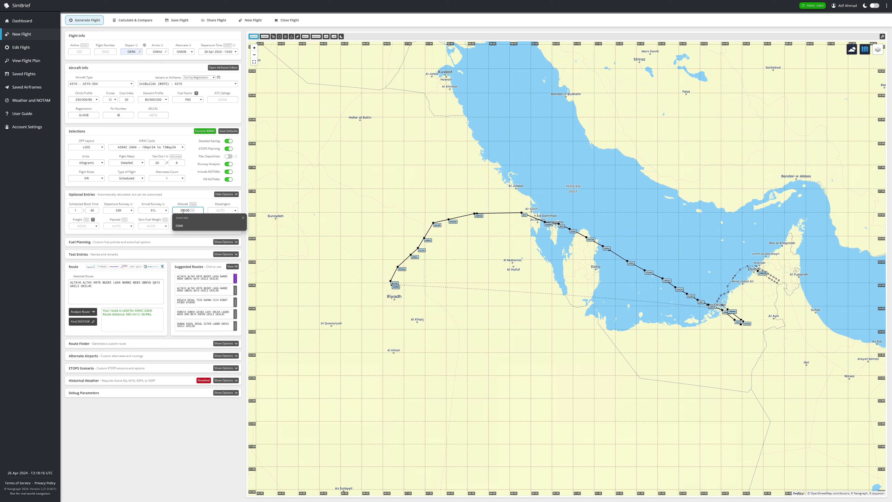
pyautogui.click(182, 227)
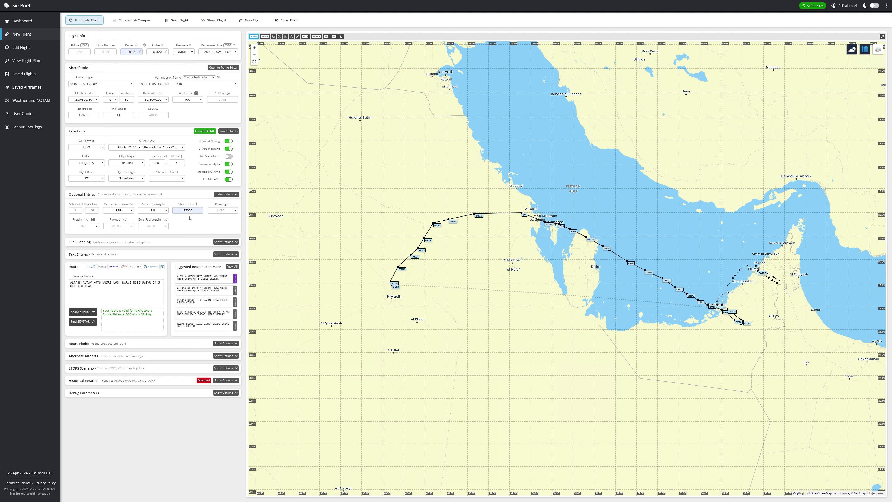
# Set the passenger load to Full and the freight to Auto
pyautogui.click(235, 211)
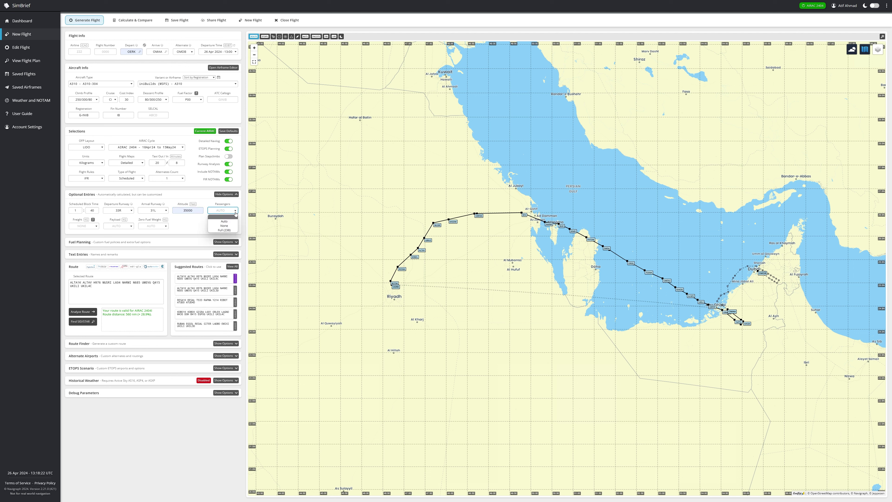
pyautogui.click(224, 229)
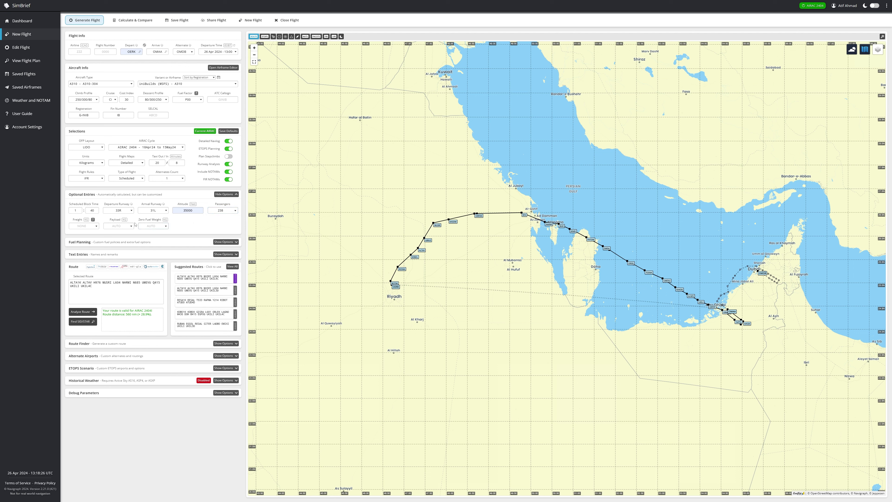
pyautogui.click(95, 229)
pyautogui.click(85, 237)
pyautogui.click(94, 227)
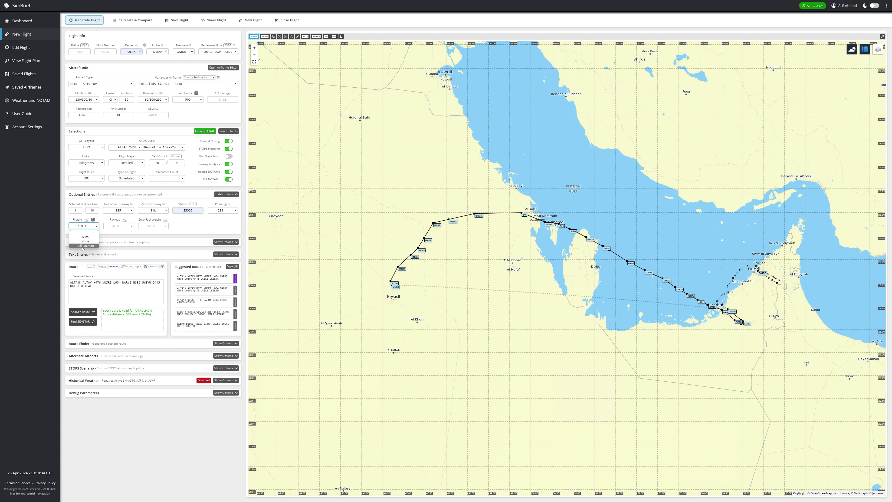
pyautogui.click(106, 240)
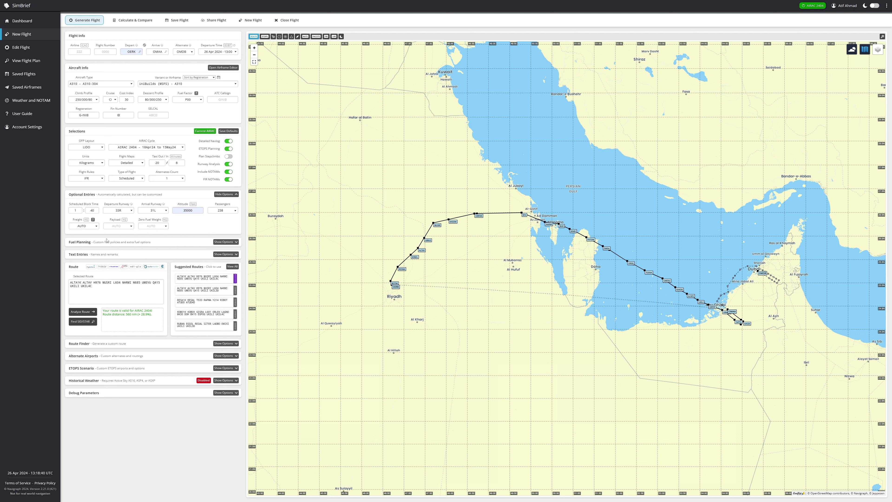
# Examine the selected route text, going through its departure procedure, waypoints, airways and arrival in turn
pyautogui.click(91, 291)
pyautogui.click(67, 287)
pyautogui.click(70, 282)
pyautogui.moveTo(71, 281); pyautogui.dragTo(93, 287)
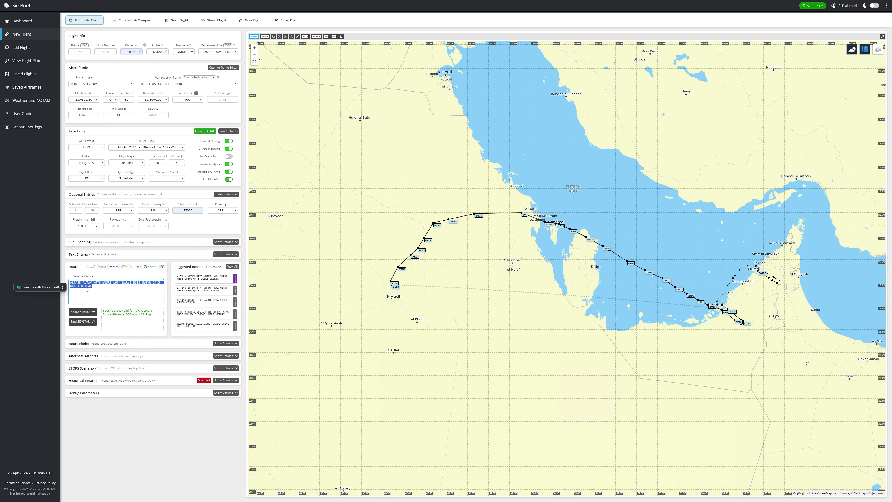
pyautogui.click(98, 288)
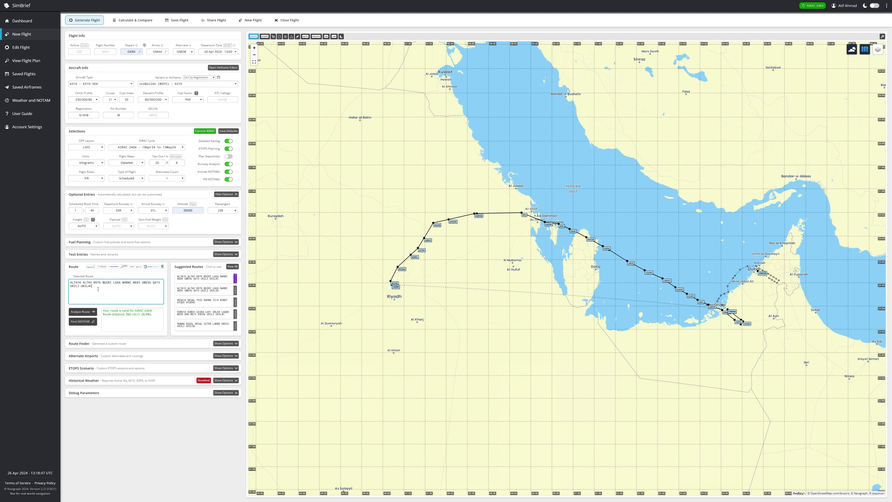
pyautogui.moveTo(71, 283); pyautogui.dragTo(82, 284)
pyautogui.click(80, 288)
pyautogui.moveTo(81, 287); pyautogui.dragTo(94, 286)
pyautogui.click(87, 290)
pyautogui.moveTo(83, 282); pyautogui.dragTo(81, 286)
pyautogui.click(92, 287)
pyautogui.moveTo(83, 283); pyautogui.dragTo(111, 283)
pyautogui.click(120, 291)
pyautogui.moveTo(95, 283); pyautogui.dragTo(119, 284)
pyautogui.click(140, 288)
# Display the high-level airways on the route map and examine how they match the planned route over the Gulf
pyautogui.click(298, 37)
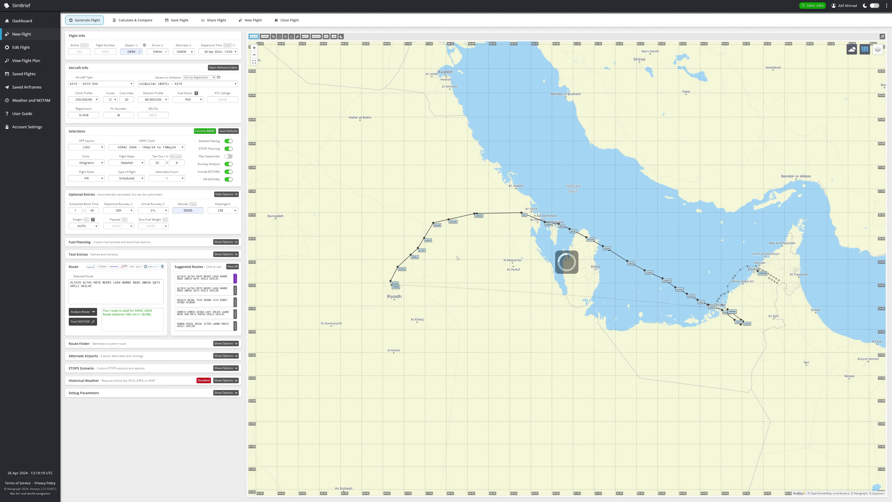
pyautogui.scroll(3, 577, 246)
pyautogui.moveTo(577, 247); pyautogui.dragTo(531, 253)
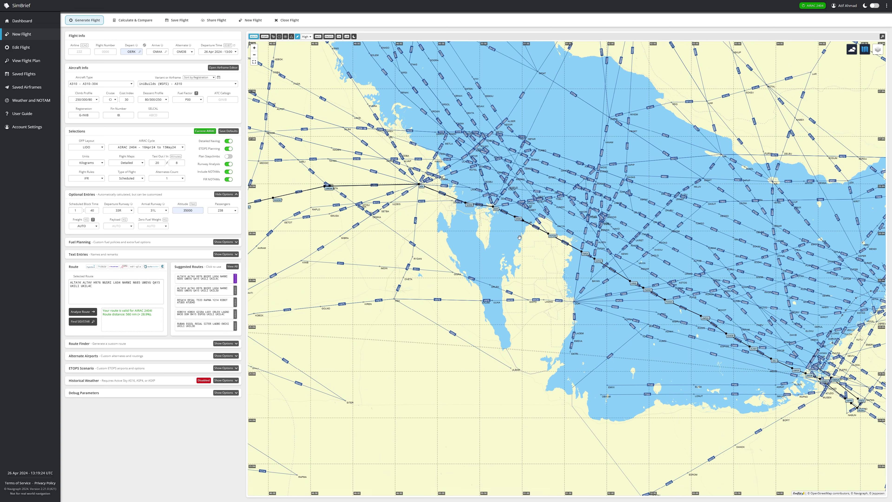
pyautogui.scroll(2, 520, 238)
pyautogui.moveTo(519, 238); pyautogui.dragTo(496, 256)
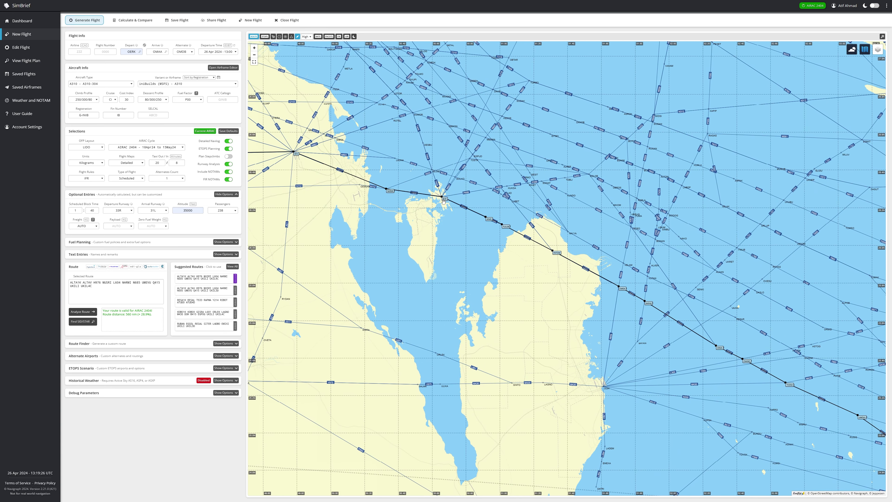
pyautogui.click(96, 285)
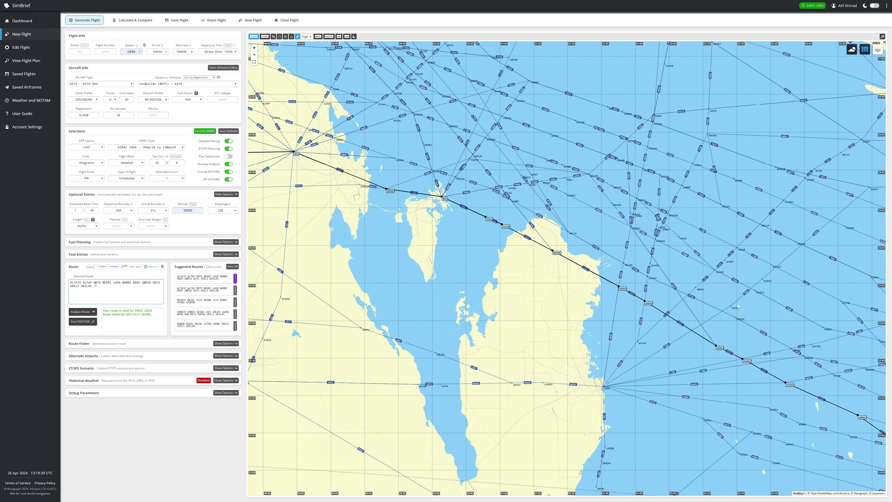